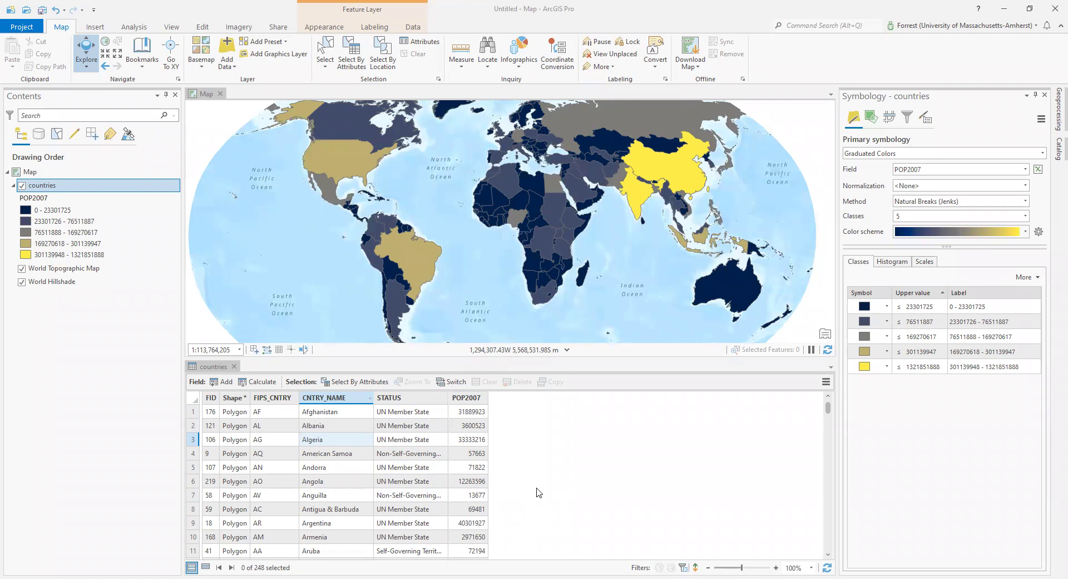
click(468, 411)
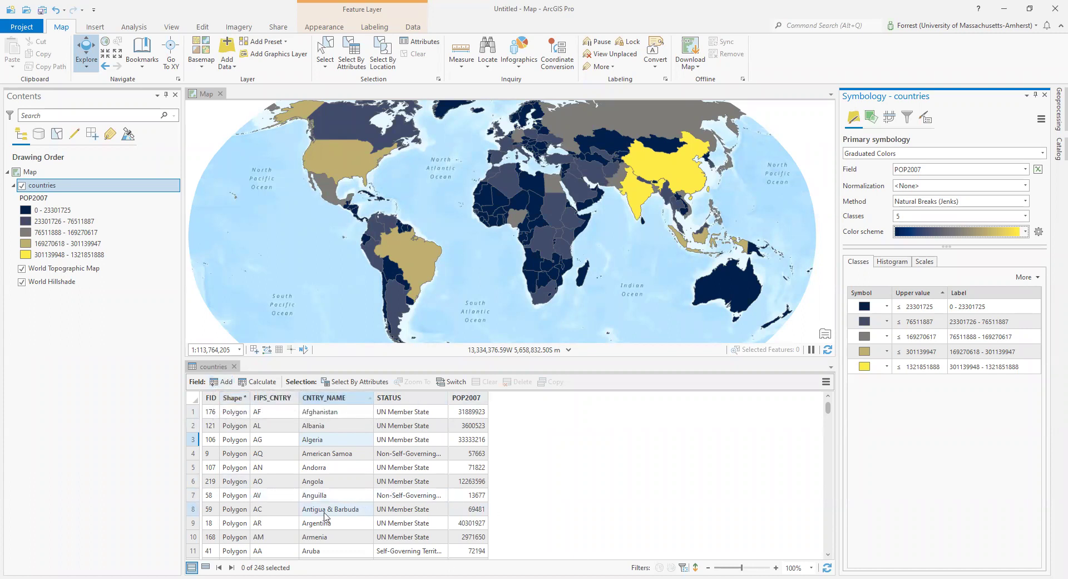
Step: Open Angola's CNTRY_NAME cell for editing and commit it unchanged
click(286, 506)
double_click(332, 482)
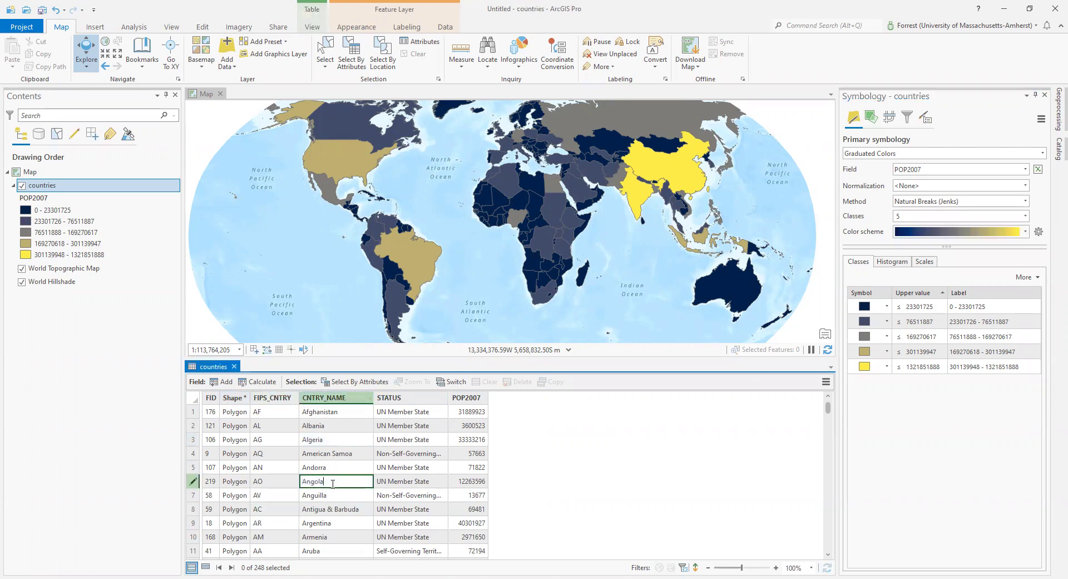
click(332, 512)
click(356, 468)
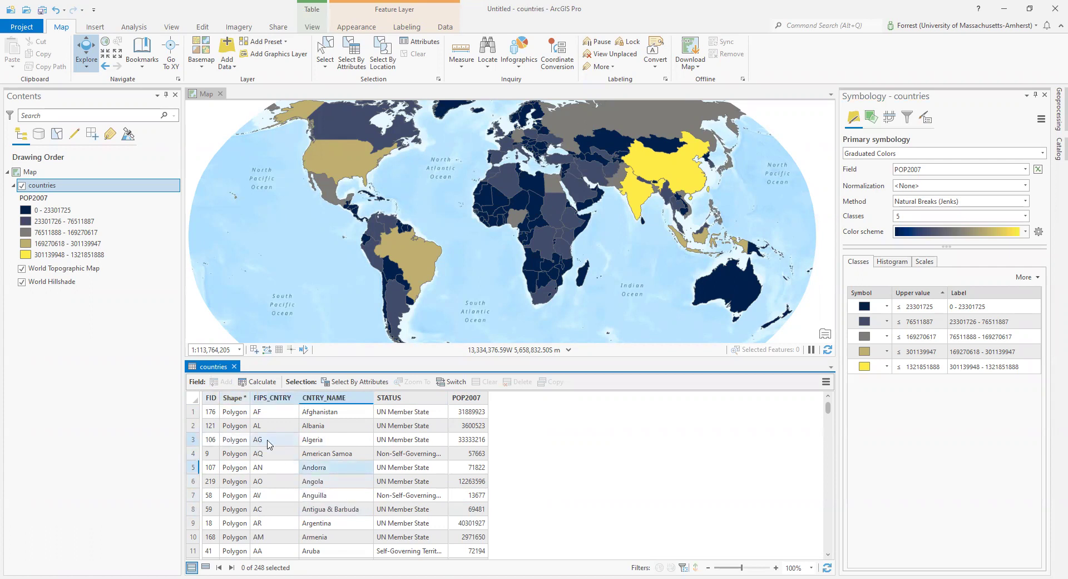
double_click(356, 480)
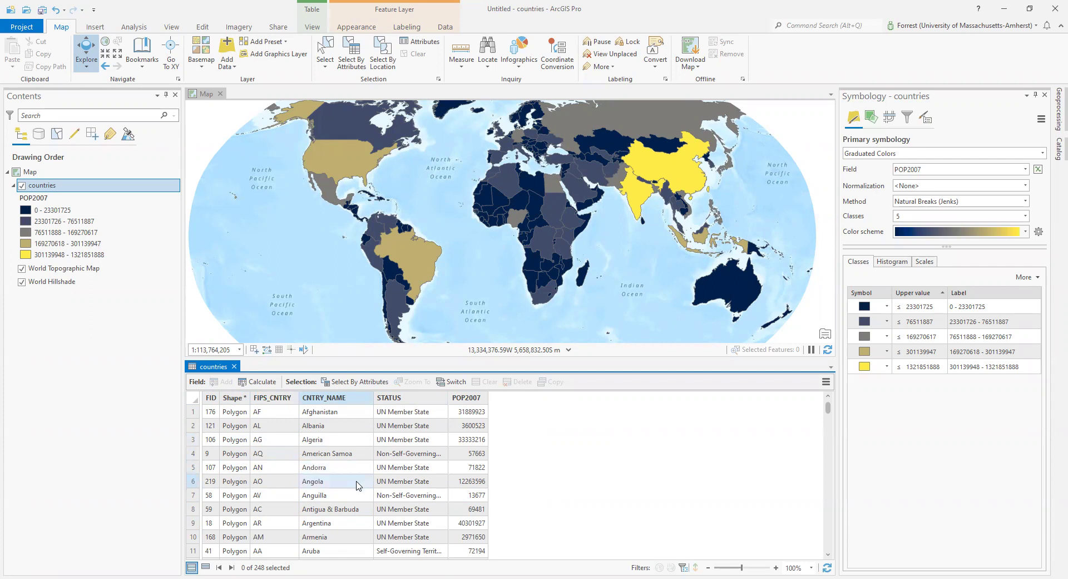
click(357, 481)
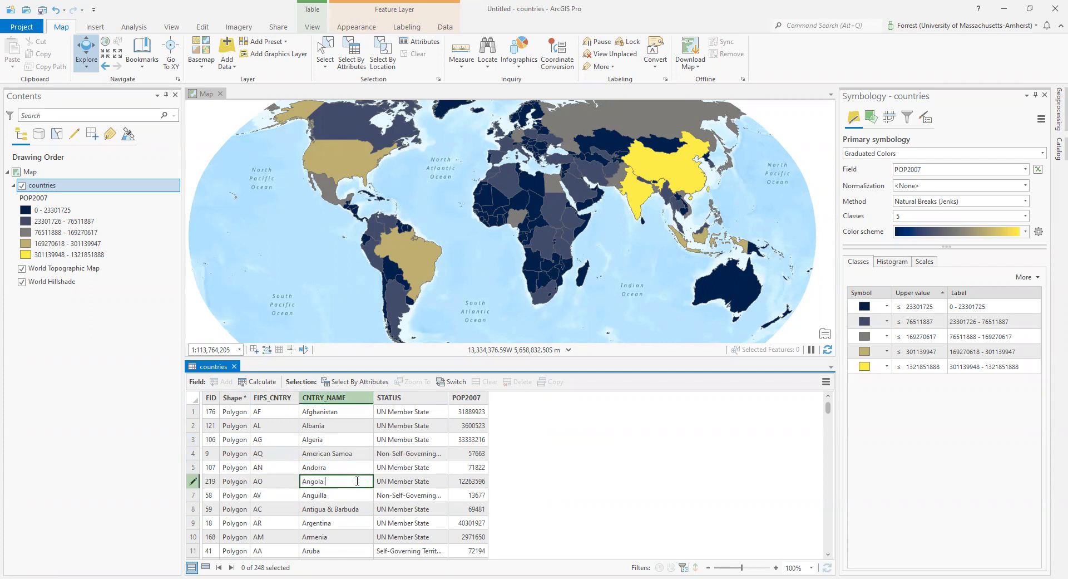
click(583, 466)
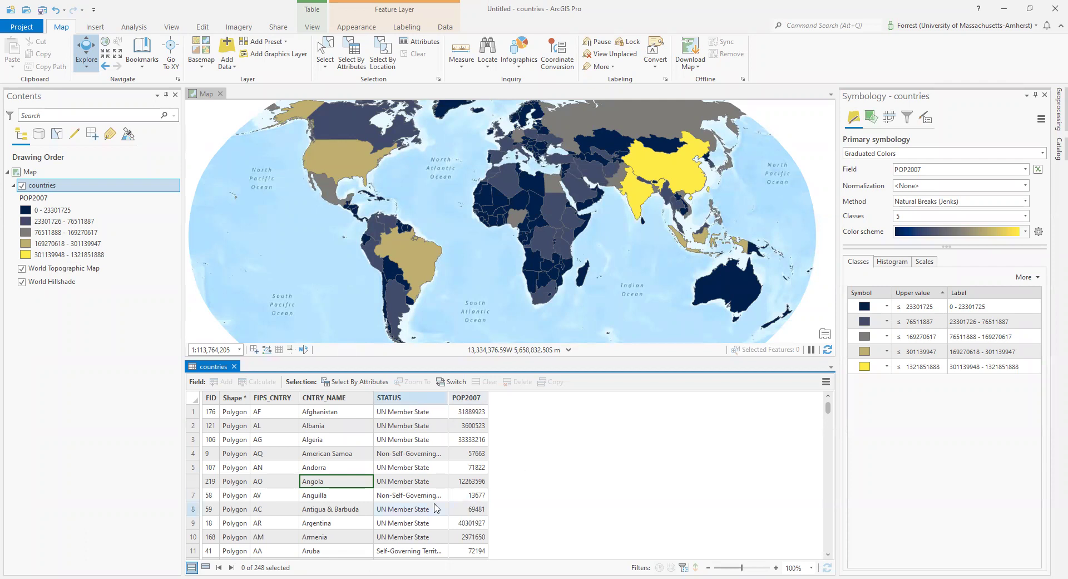
Step: Type stray characters after Angola, erase them, and commit the name as Angola
scroll(363, 455, down, 1)
scroll(364, 455, up, 1)
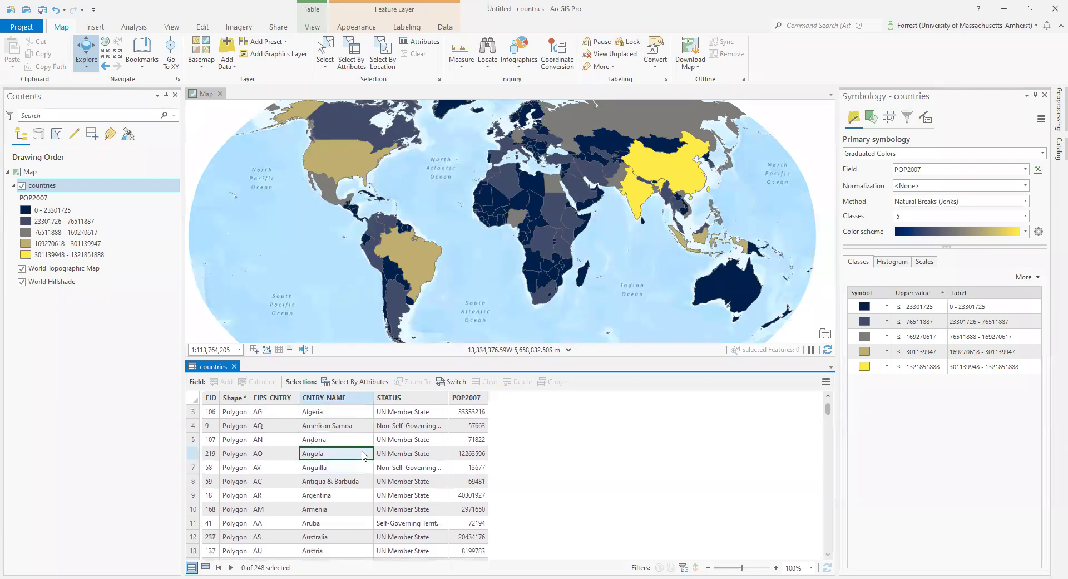
click(356, 465)
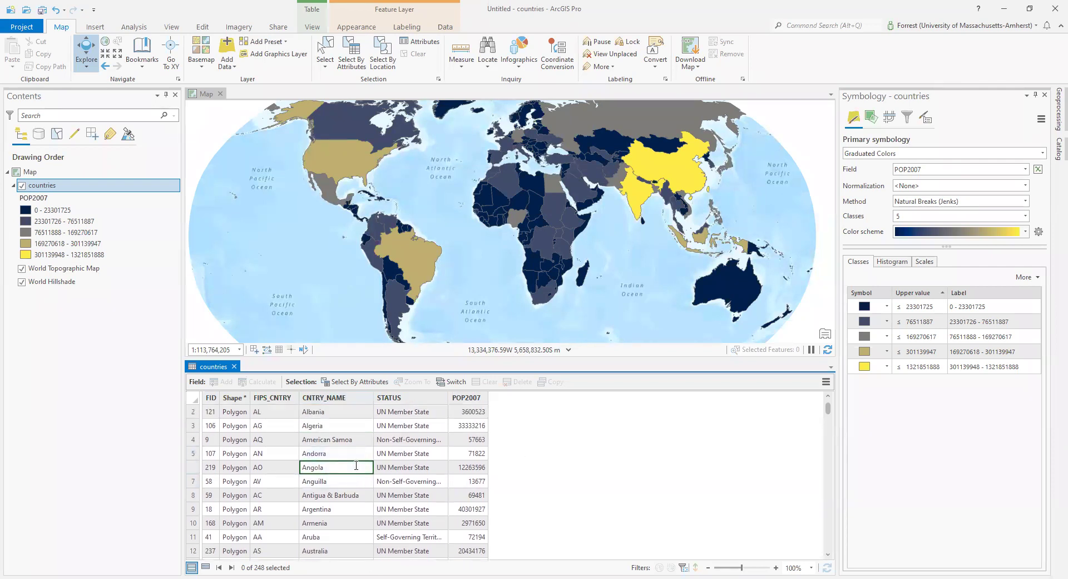
text(jresk;na'op'ethoj)
key(BackSpace)
key(BackSpace)
key(BackSpace)
key(BackSpace)
key(BackSpace)
key(BackSpace)
key(BackSpace)
key(BackSpace)
key(BackSpace)
key(BackSpace)
key(BackSpace)
key(BackSpace)
key(BackSpace)
key(BackSpace)
key(BackSpace)
key(BackSpace)
key(BackSpace)
click(596, 454)
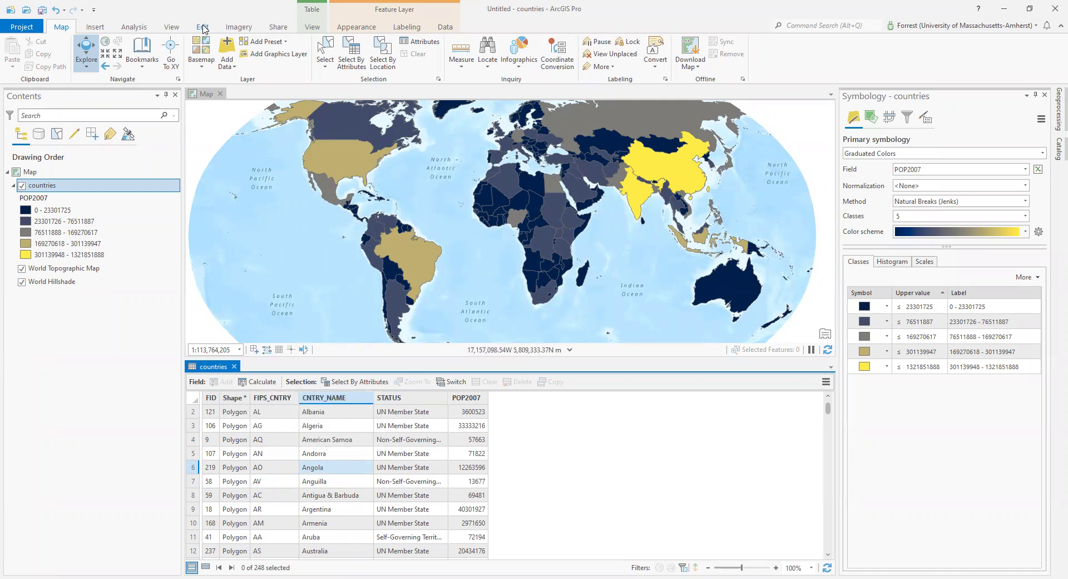
Step: Discard all pending edits from the Edit tab, confirming with Yes
click(203, 28)
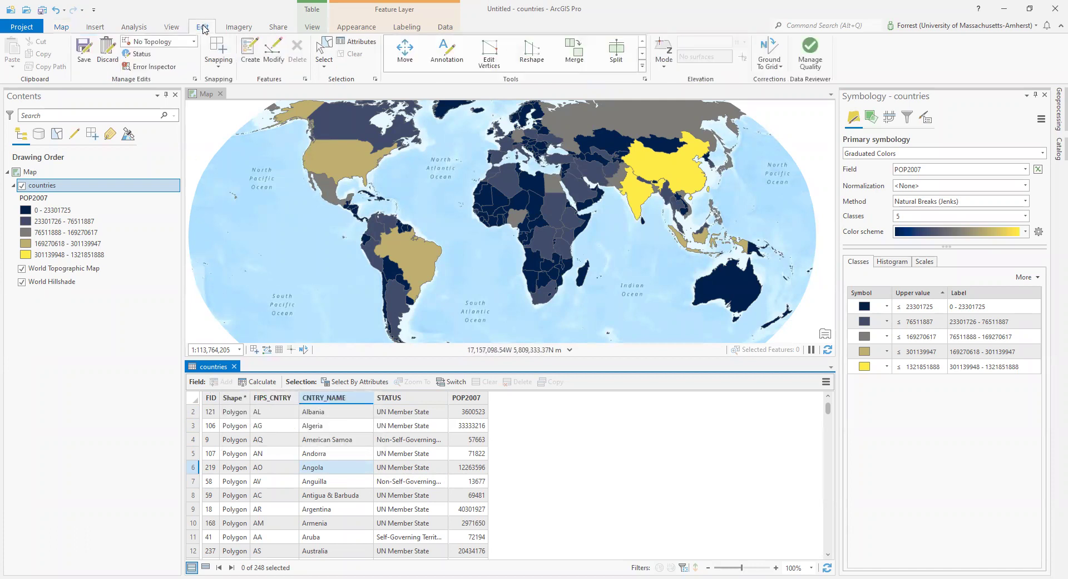
click(108, 54)
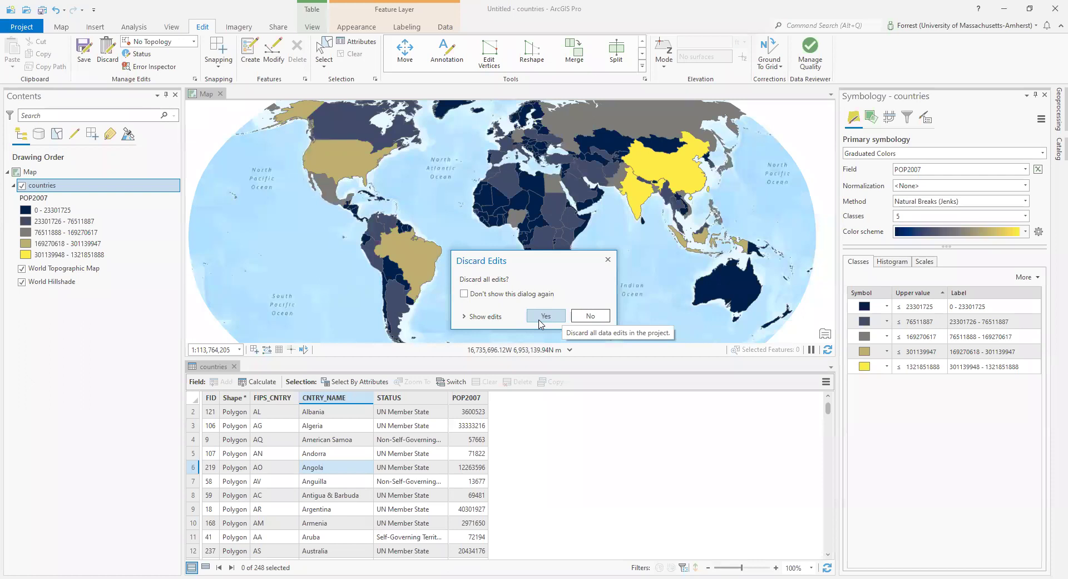
click(540, 322)
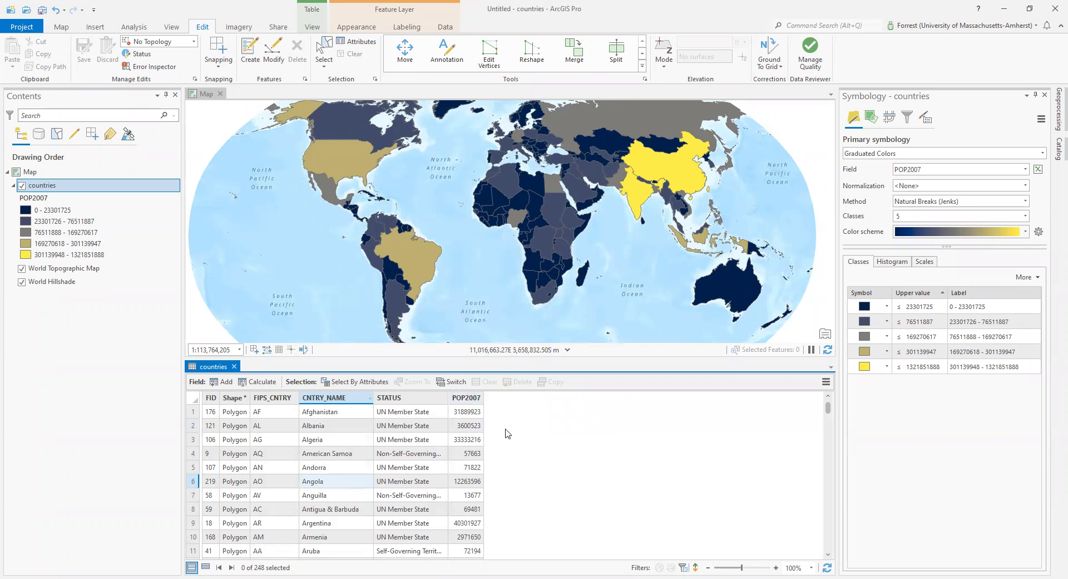
Step: Add a Float field named Area with alias Area to the countries table and save it
click(215, 382)
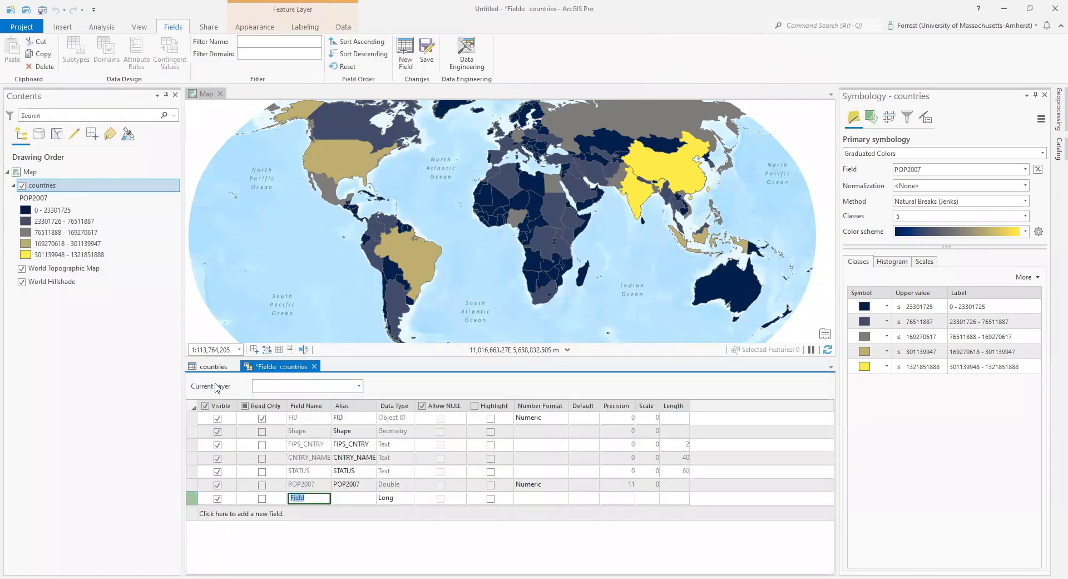
text(Area)
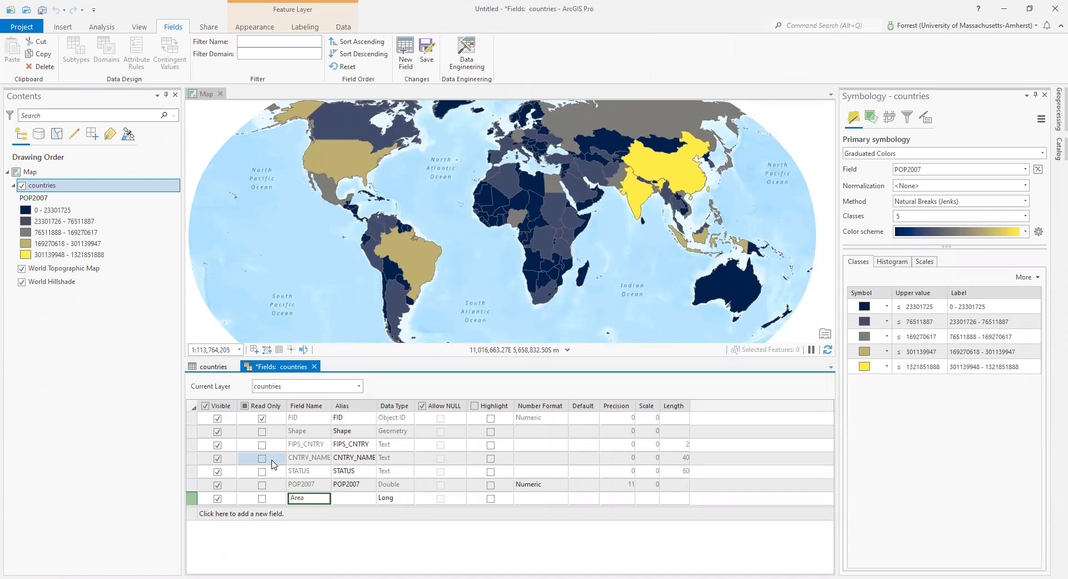
key(Tab)
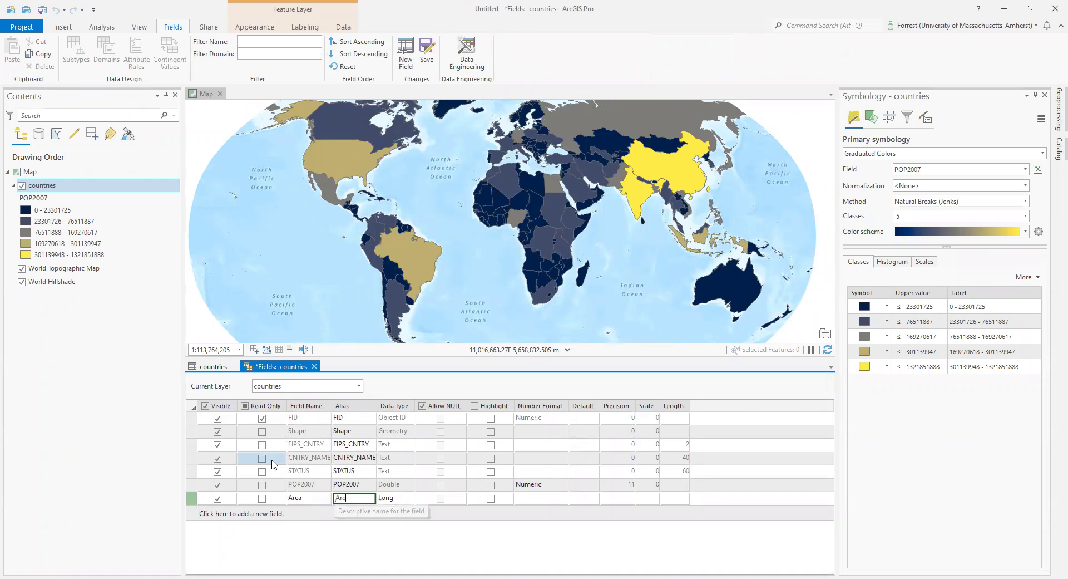
key(Tab)
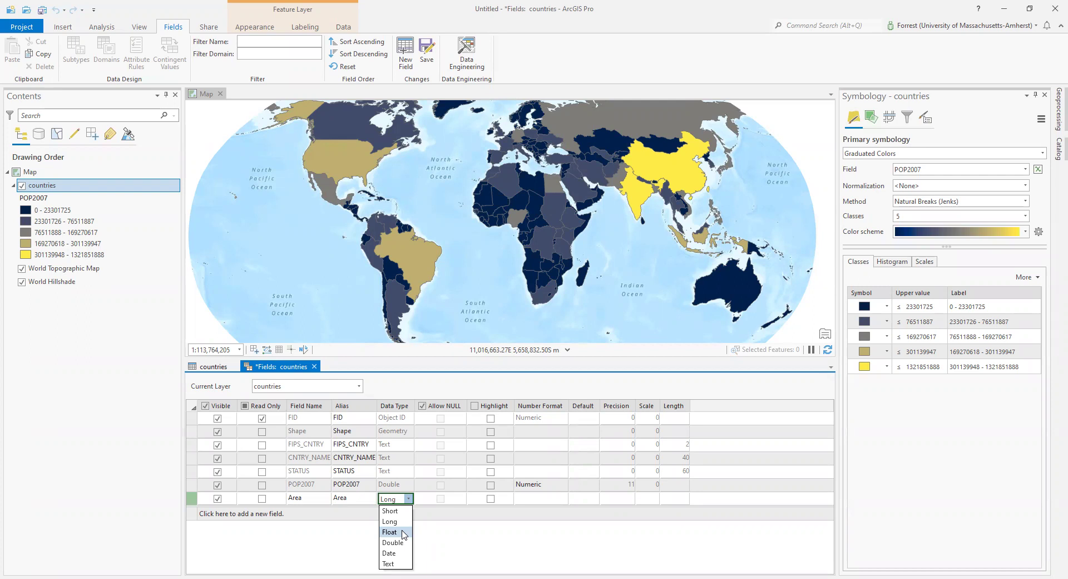
click(390, 532)
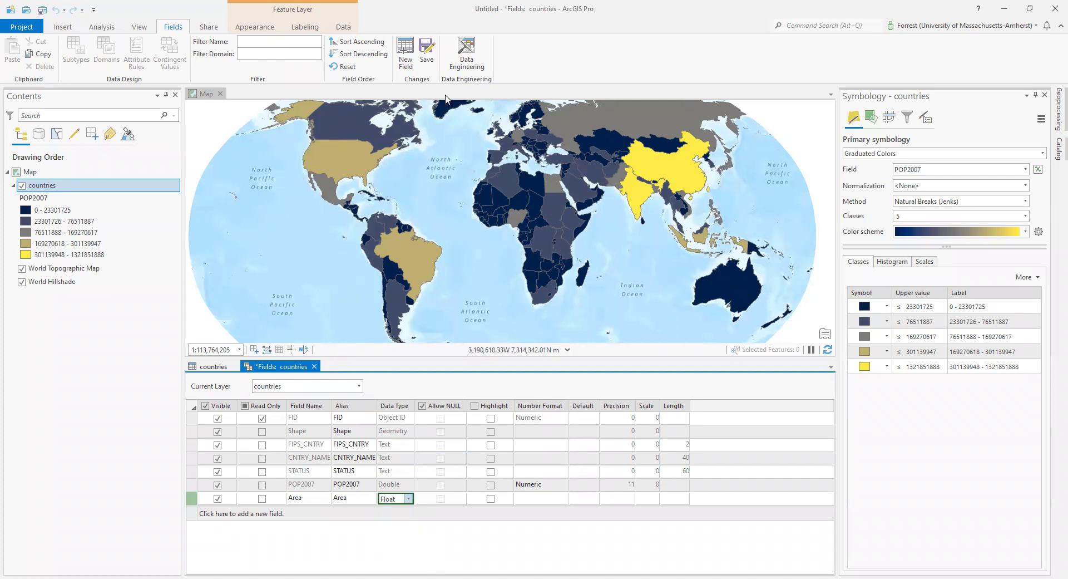
click(433, 58)
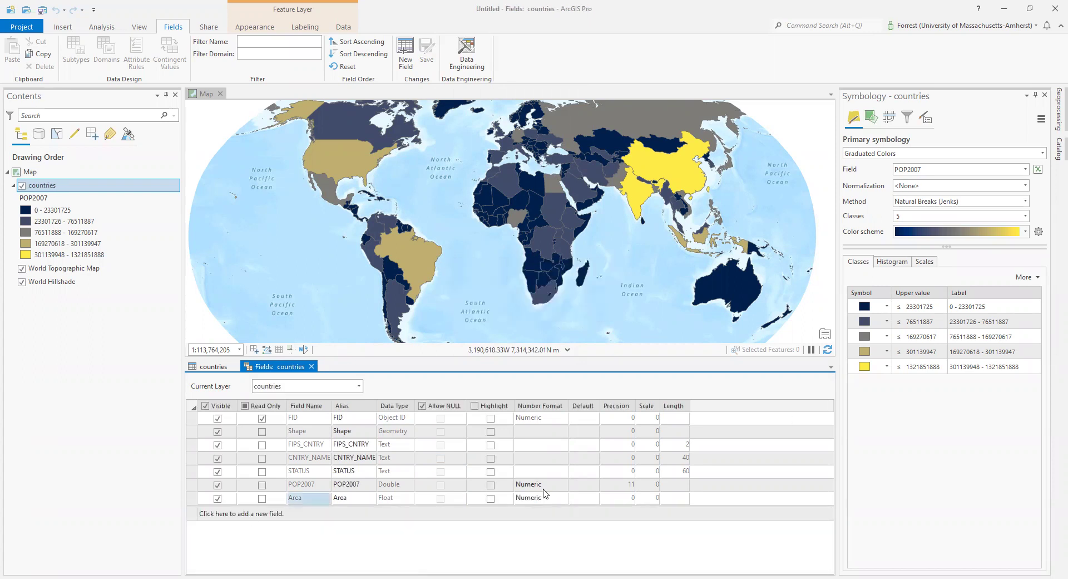
Step: Return to the countries table and select the new zero-filled Area column
click(213, 367)
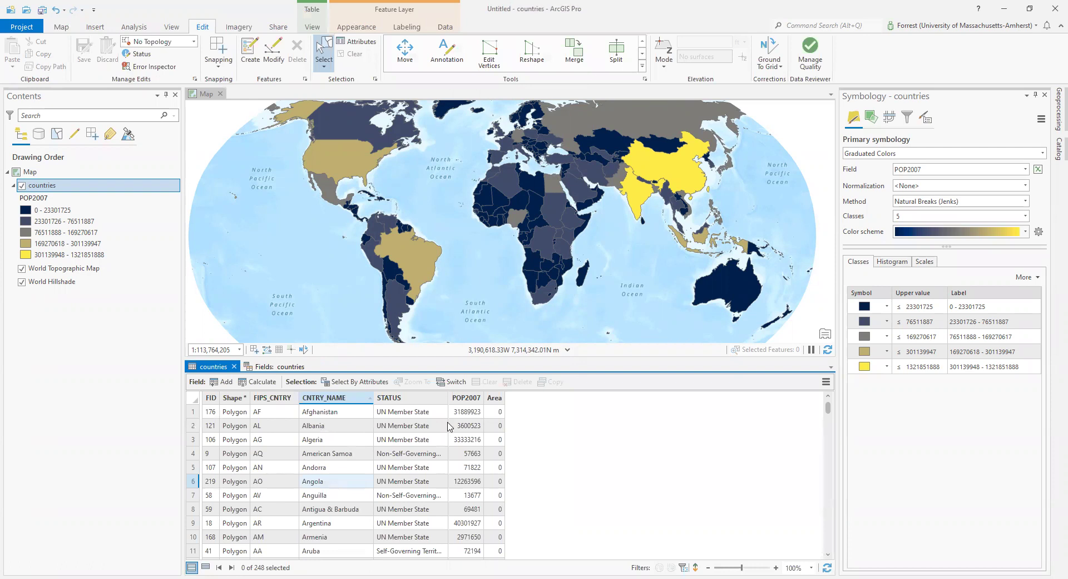
click(492, 398)
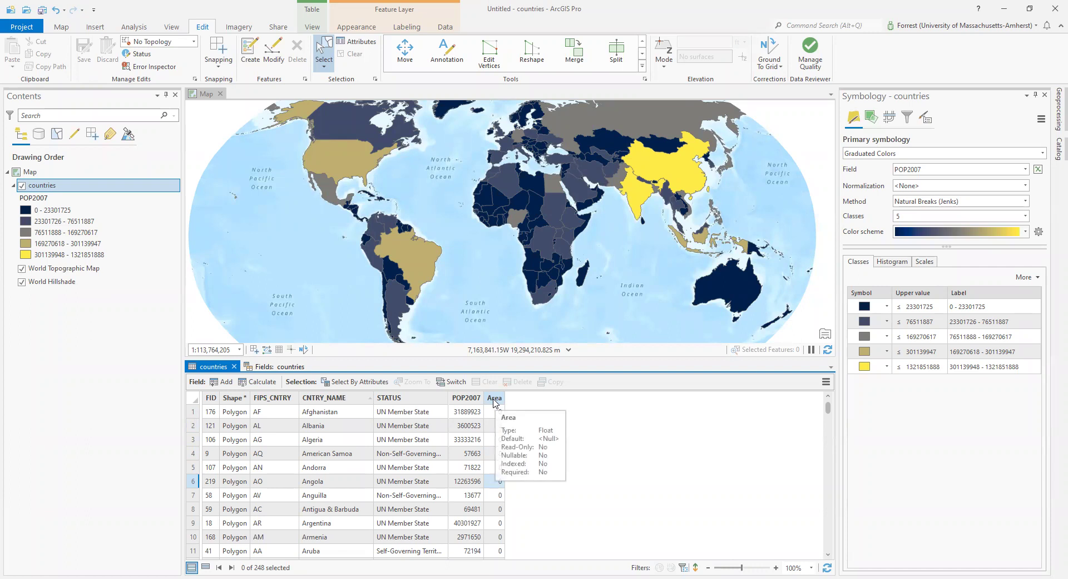
Step: Open Calculate Geometry for the Area field with Property Area and unit Square kilometers
right_click(494, 402)
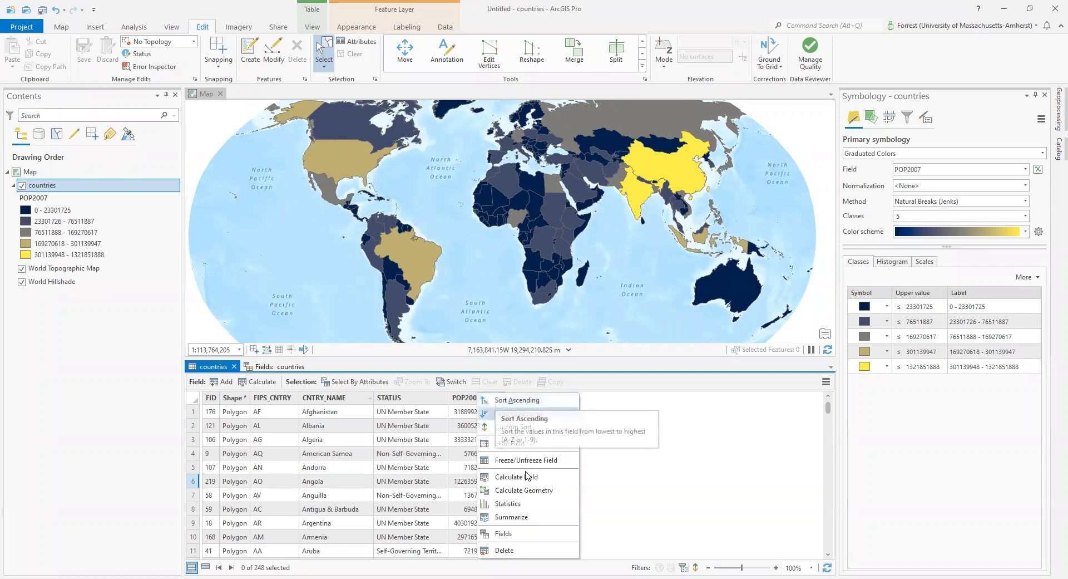
click(563, 493)
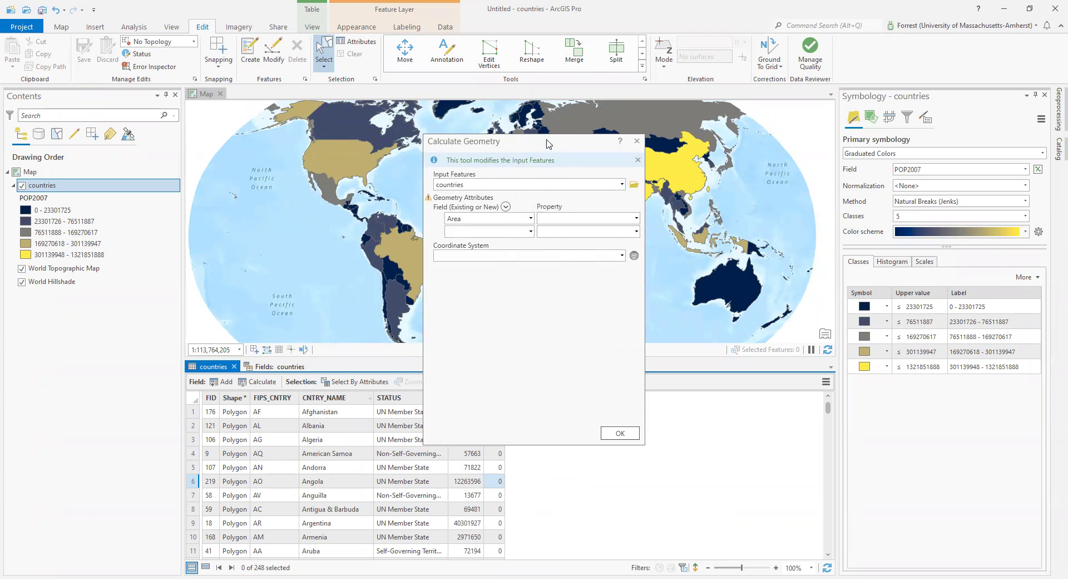
drag(548, 143, 643, 160)
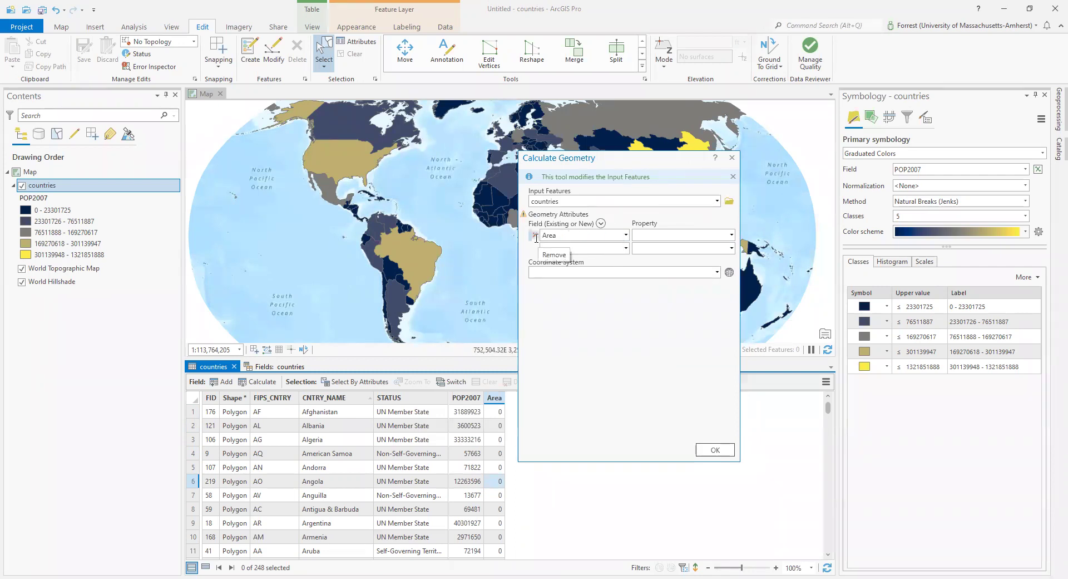
click(731, 235)
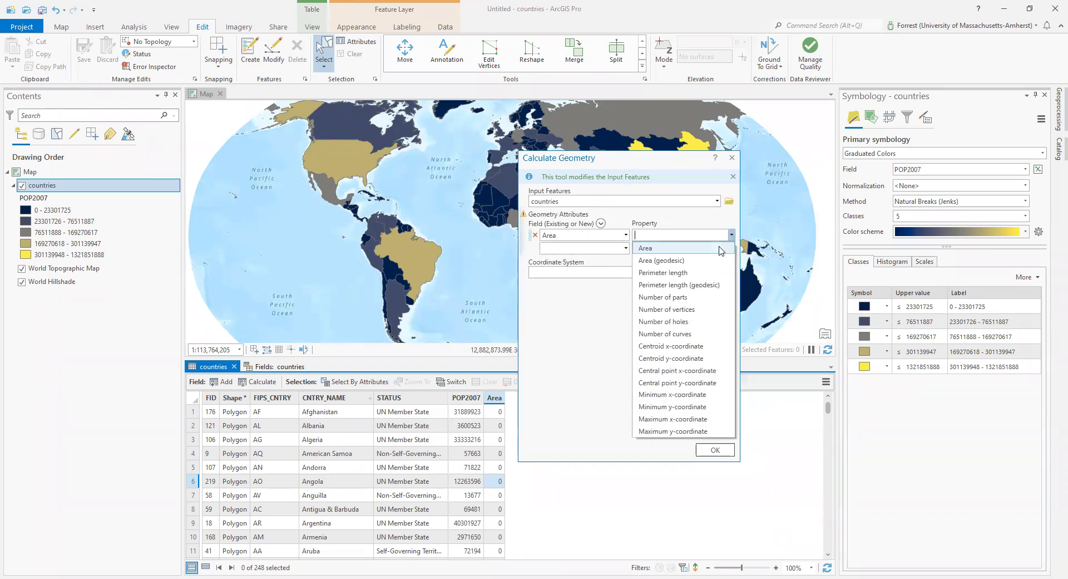
click(720, 246)
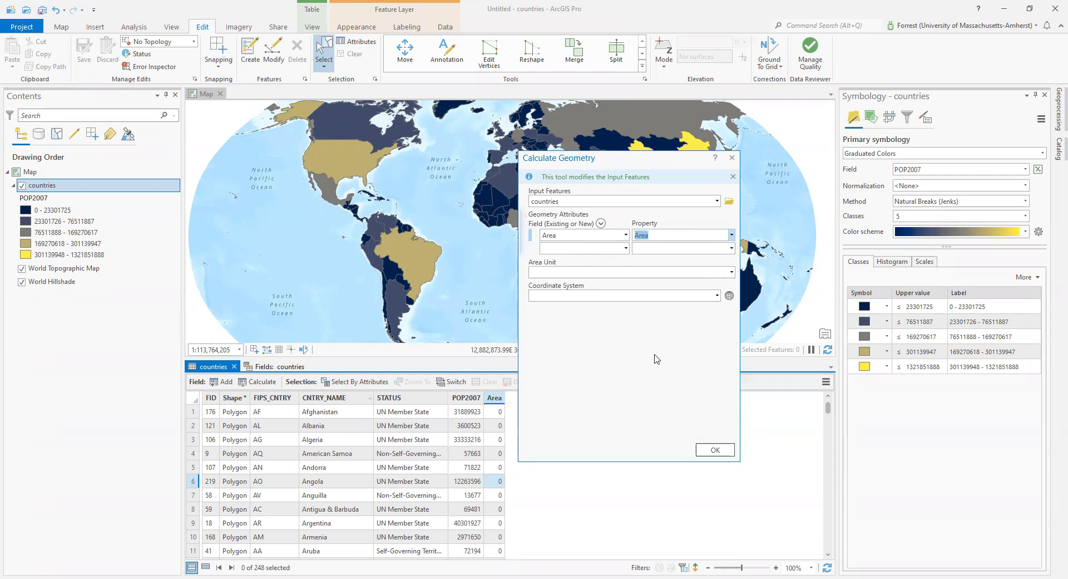
click(731, 273)
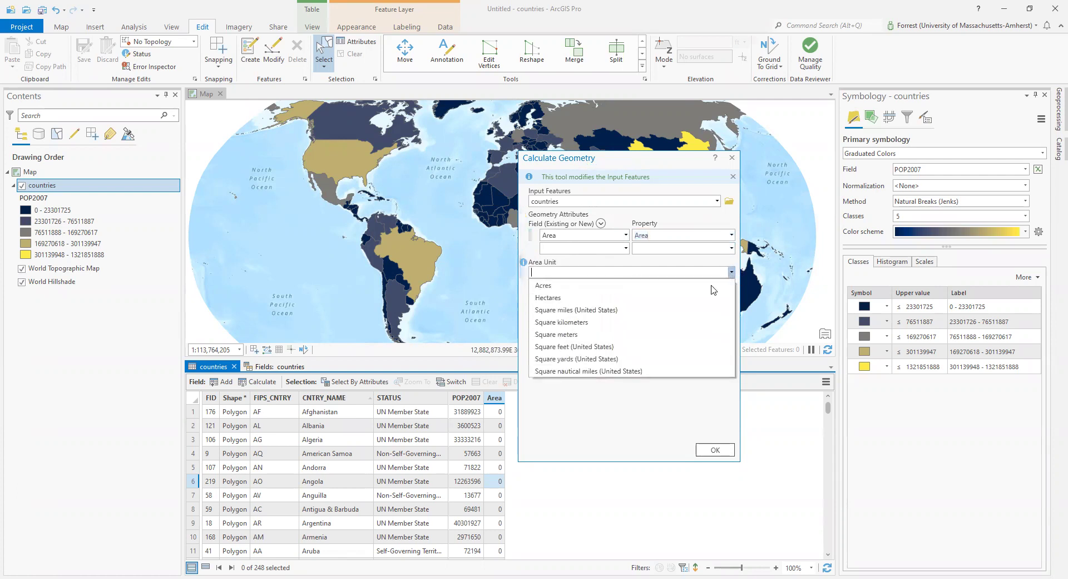
click(679, 322)
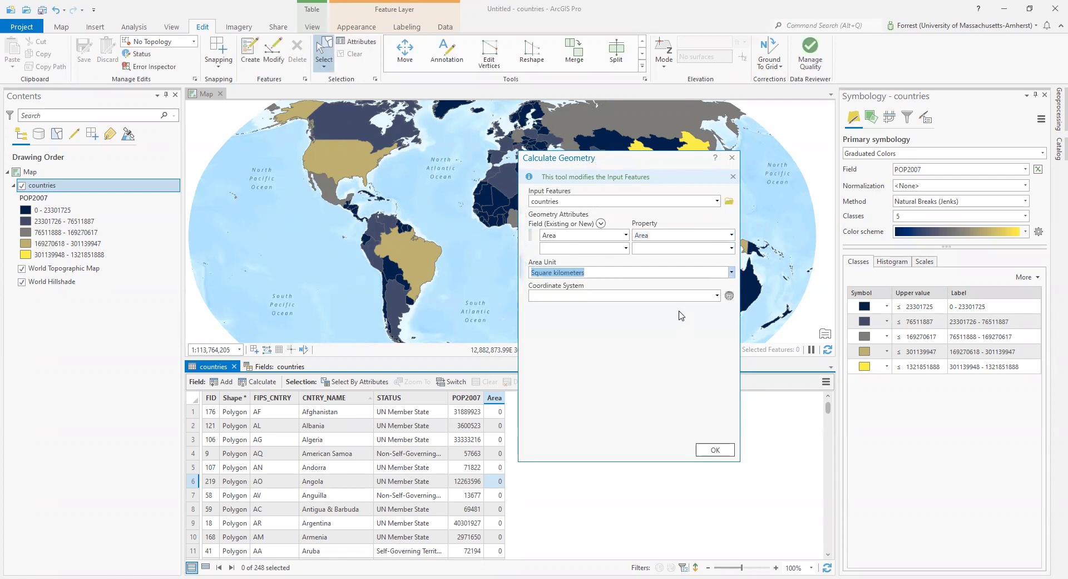
click(718, 295)
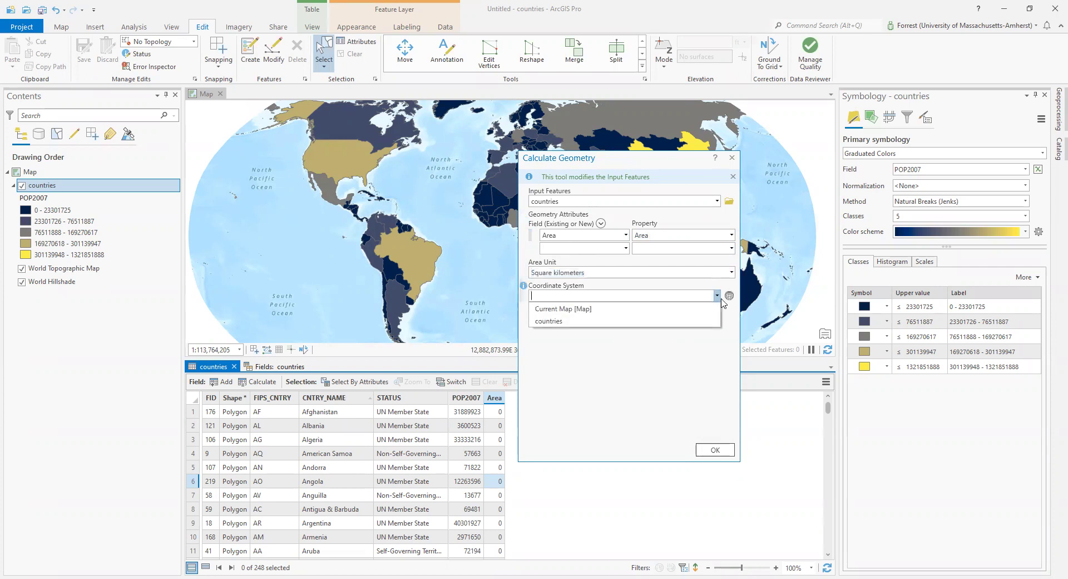
click(721, 299)
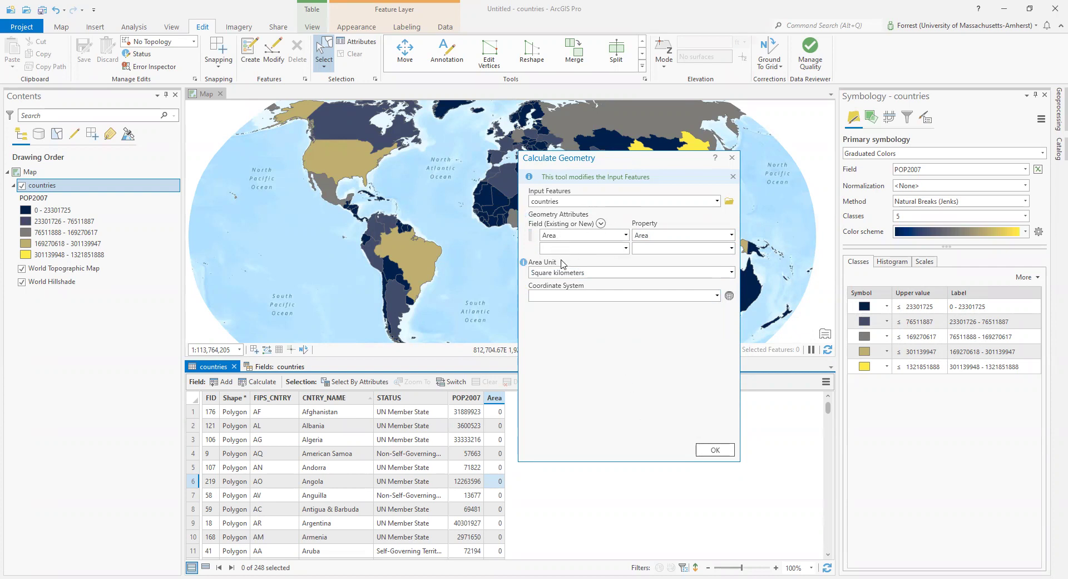
click(607, 277)
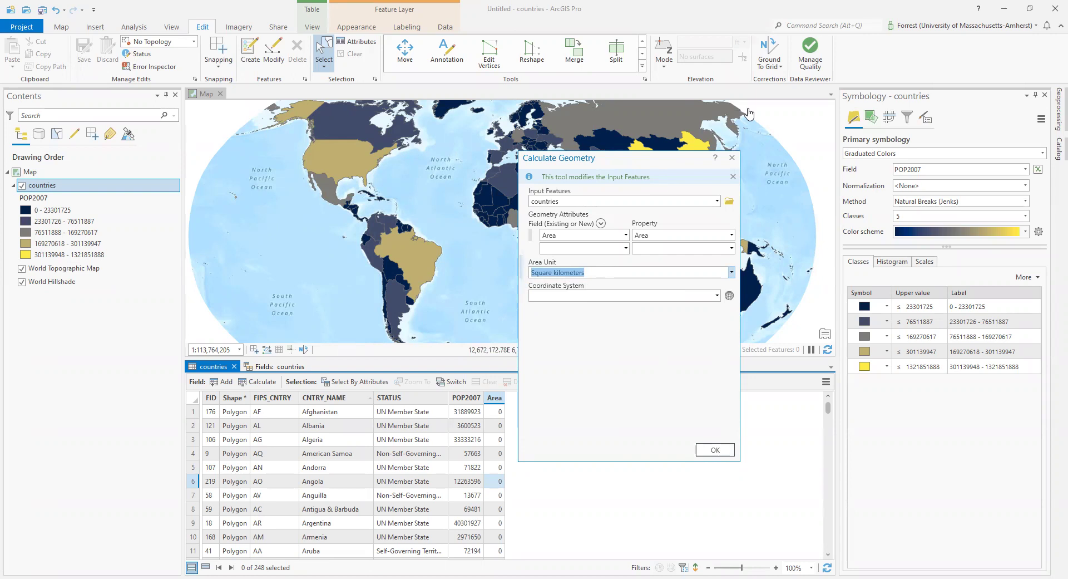
Step: Close Calculate Geometry without running it and open the countries layer's Fields view
click(731, 158)
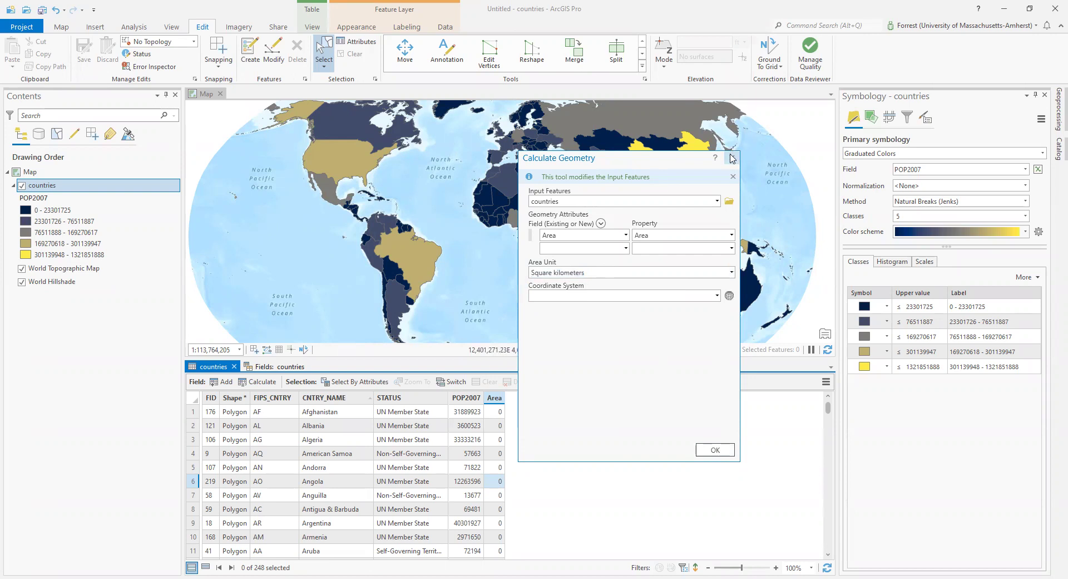
right_click(494, 401)
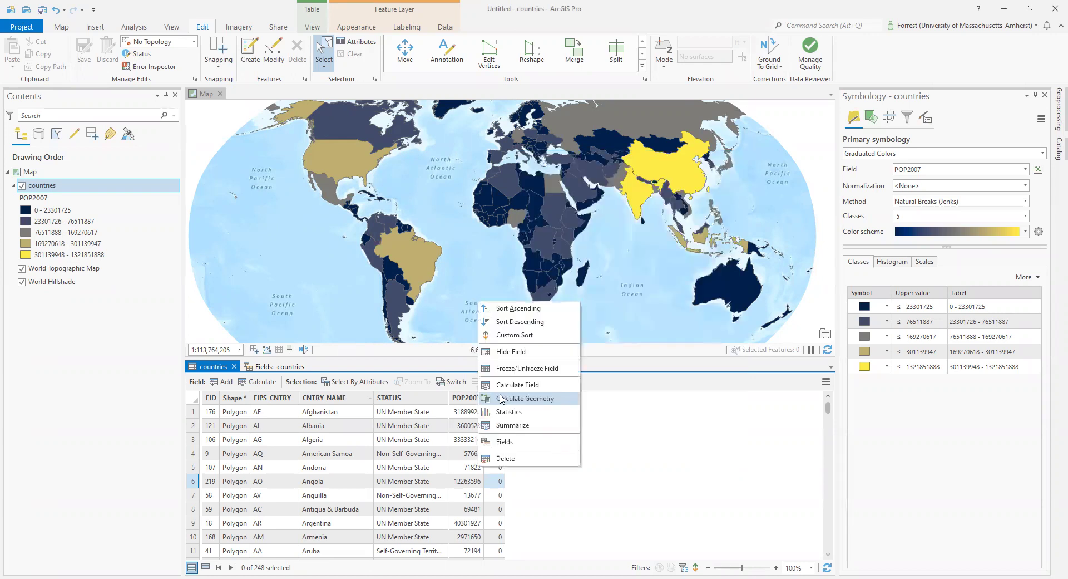
click(516, 443)
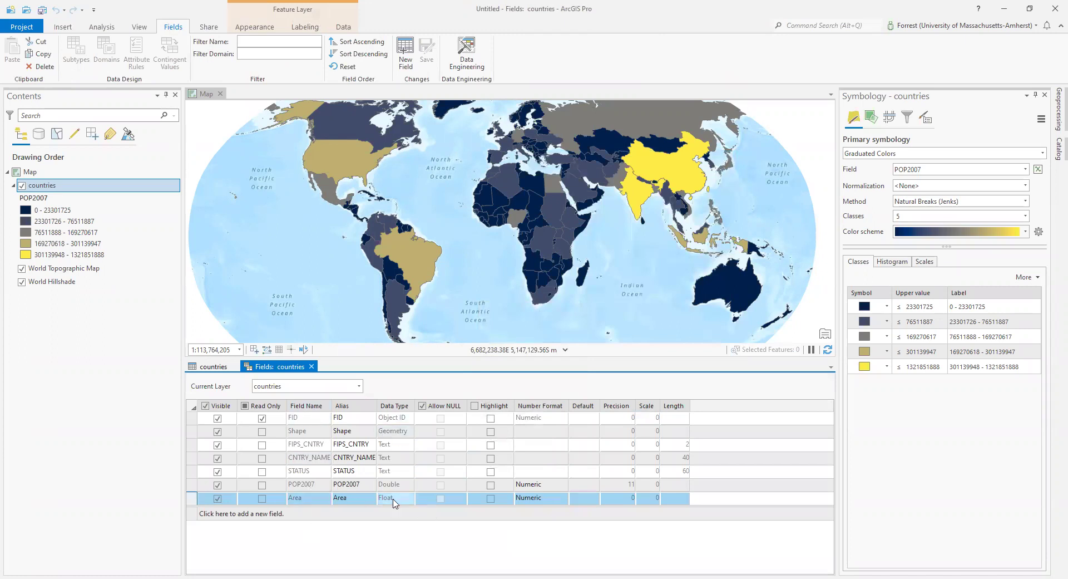
Step: Change the Area field's alias to Area_KM2, save it, and return to the table
click(394, 502)
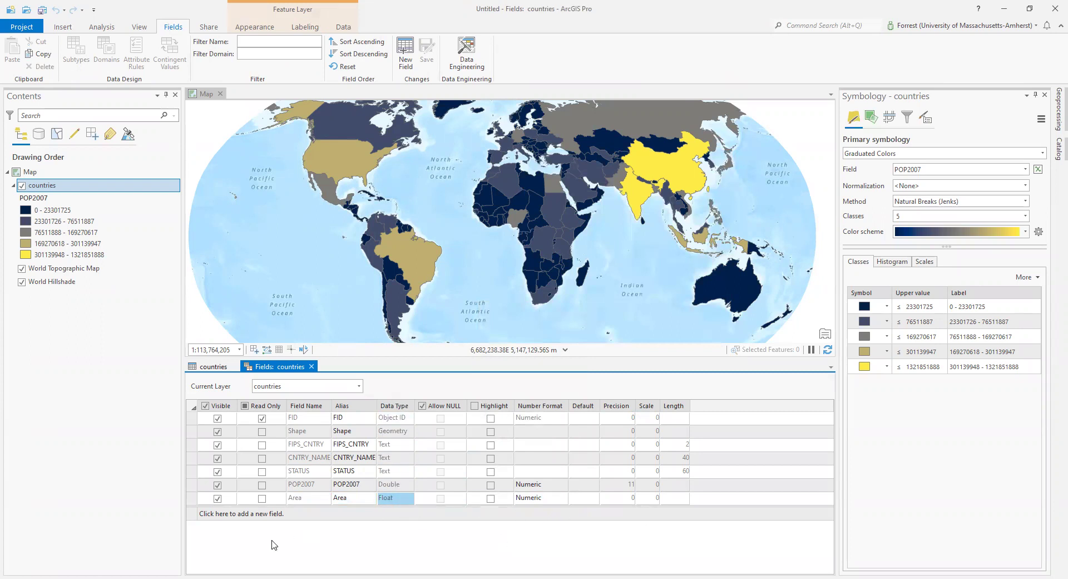
click(320, 499)
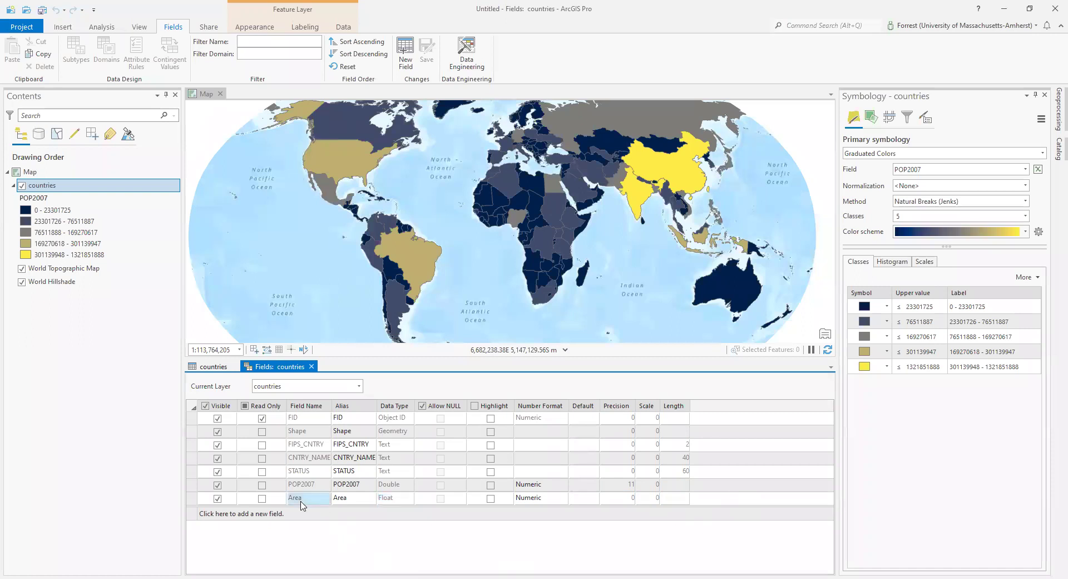
shift+click(368, 498)
click(367, 498)
click(368, 499)
text(_KM)
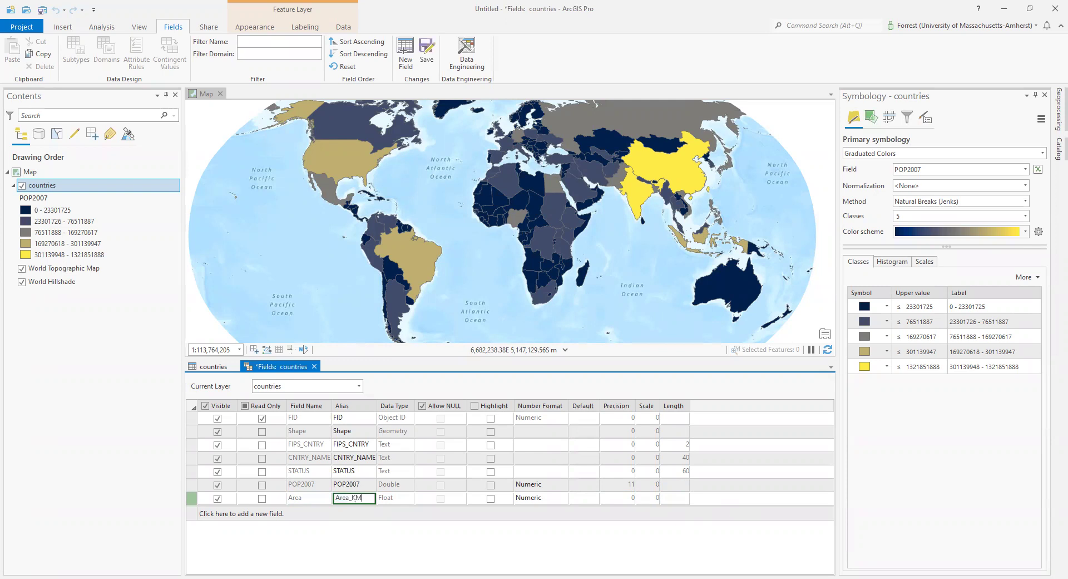
key(Return)
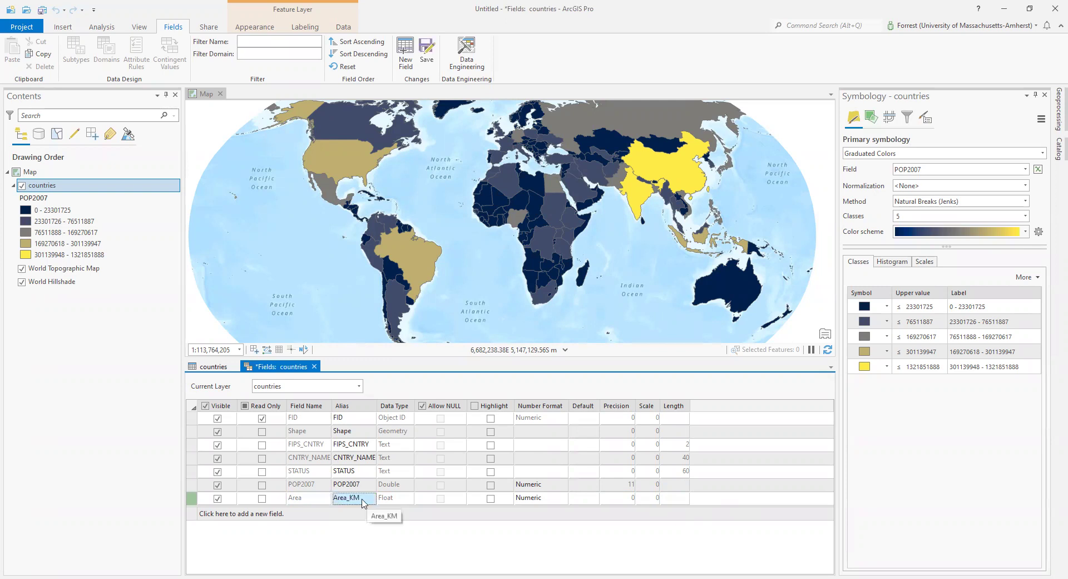
click(426, 53)
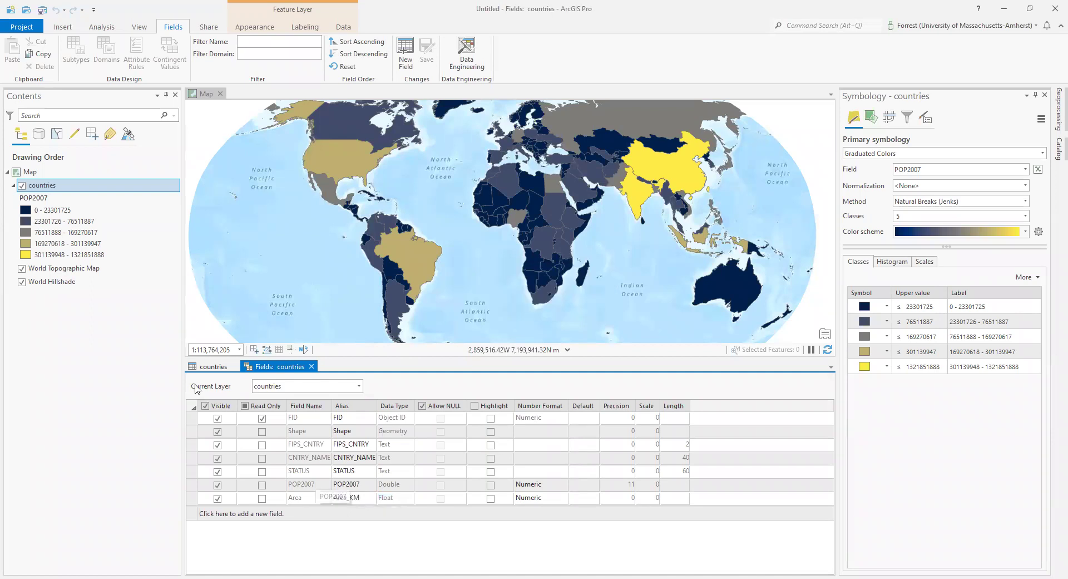
click(349, 497)
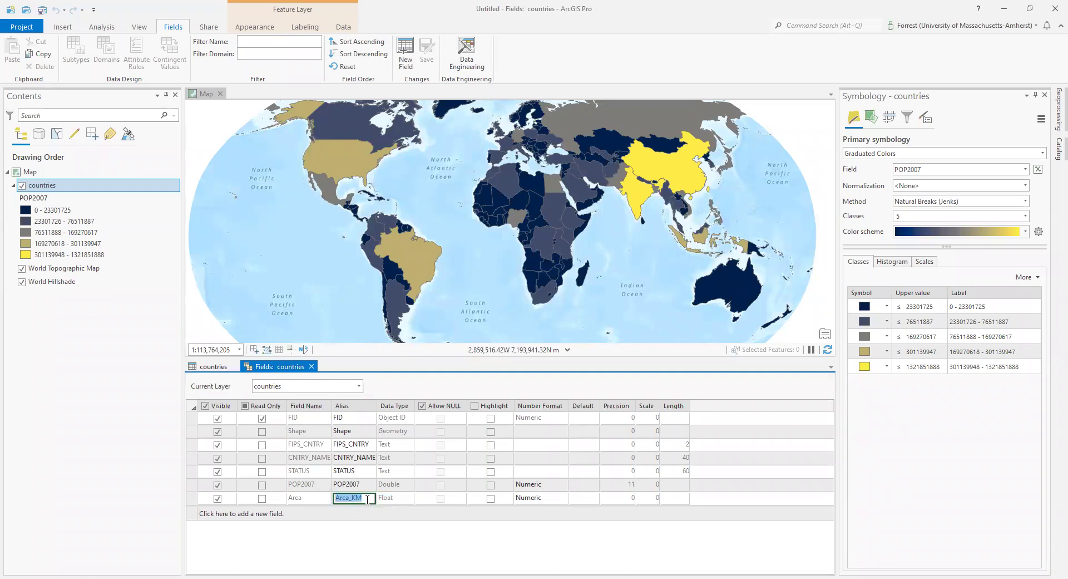
text(2)
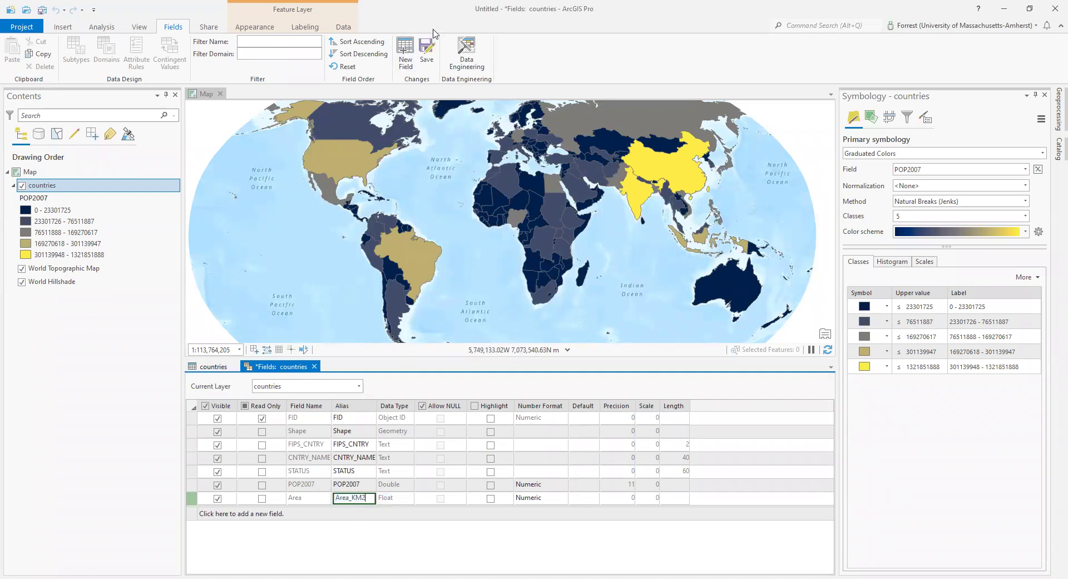
click(426, 53)
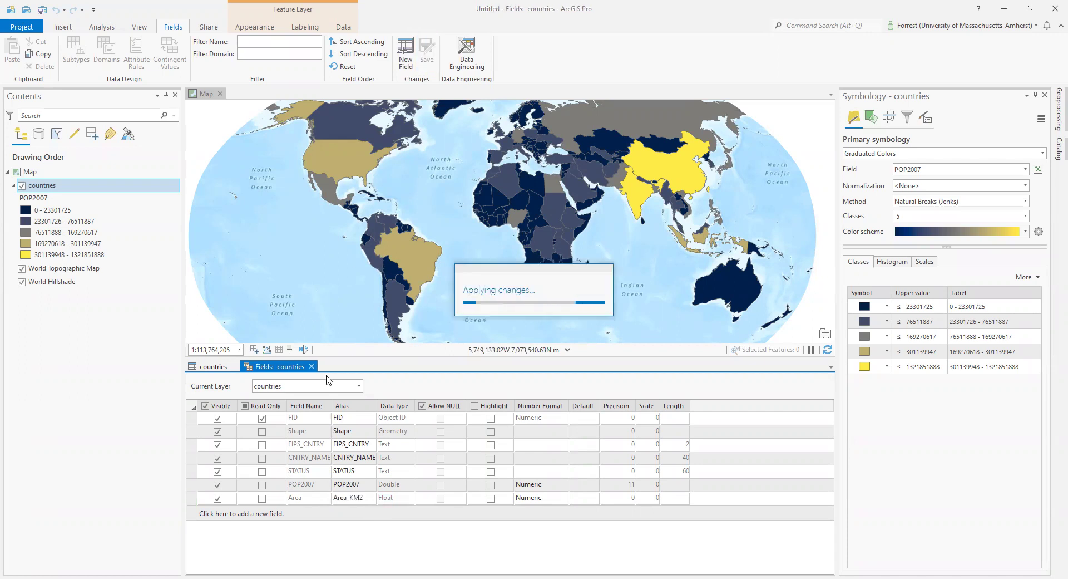
click(315, 366)
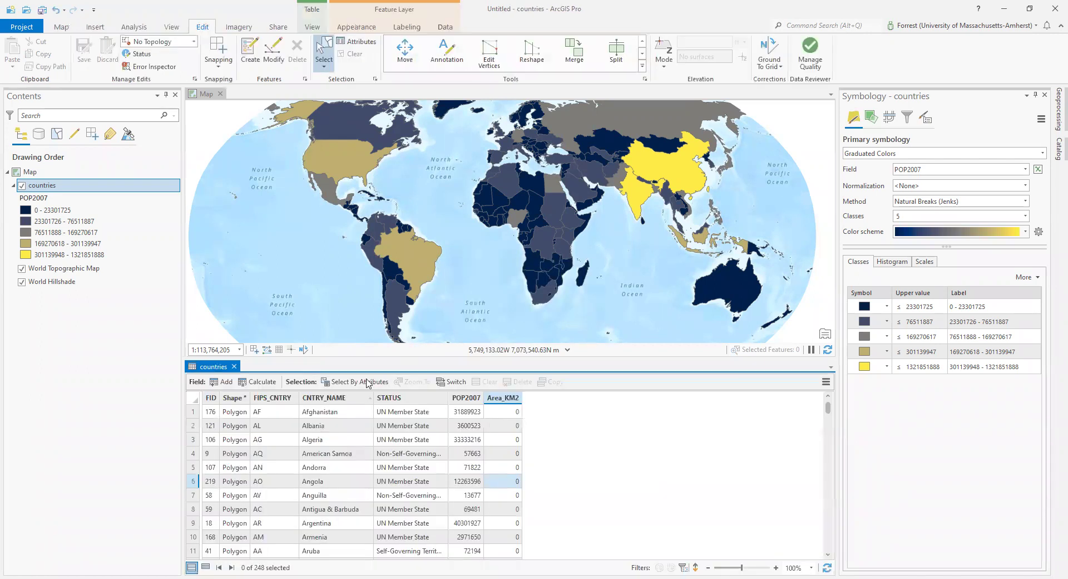
Step: Open Calculate Geometry for Area_KM2 with the Area property selected
right_click(508, 397)
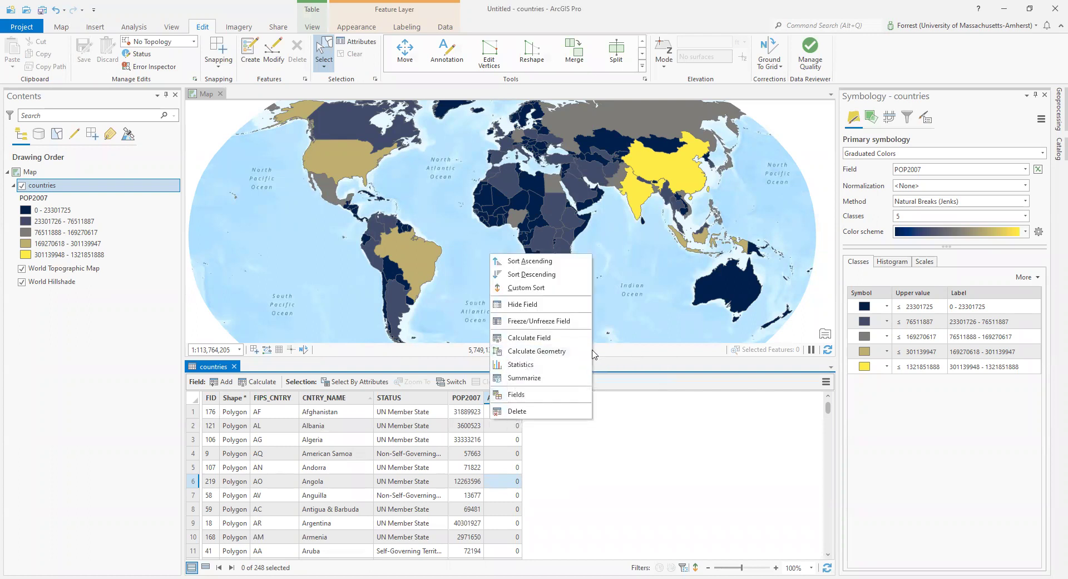
click(567, 356)
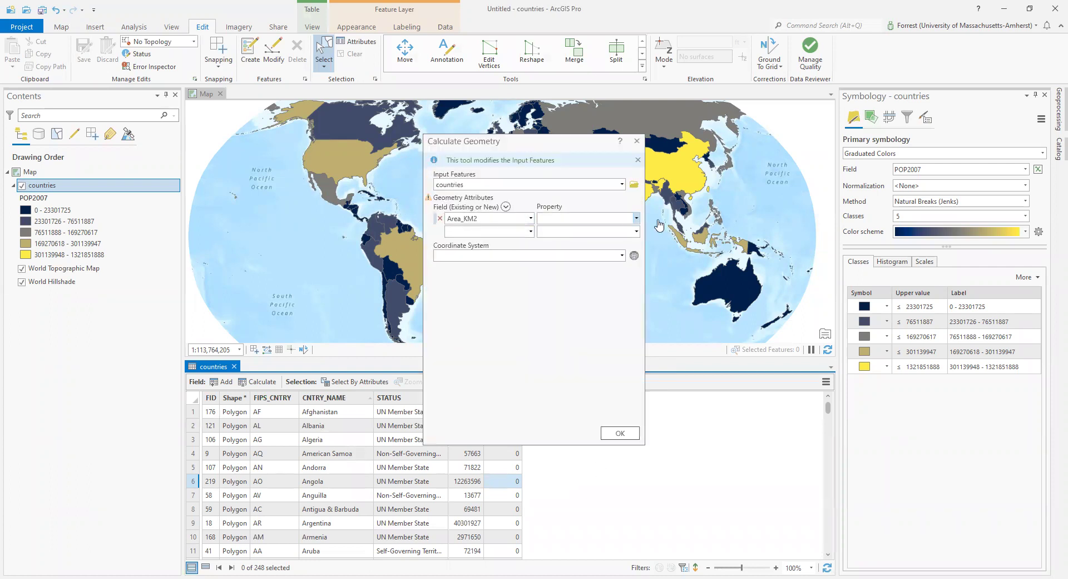
click(636, 217)
click(579, 231)
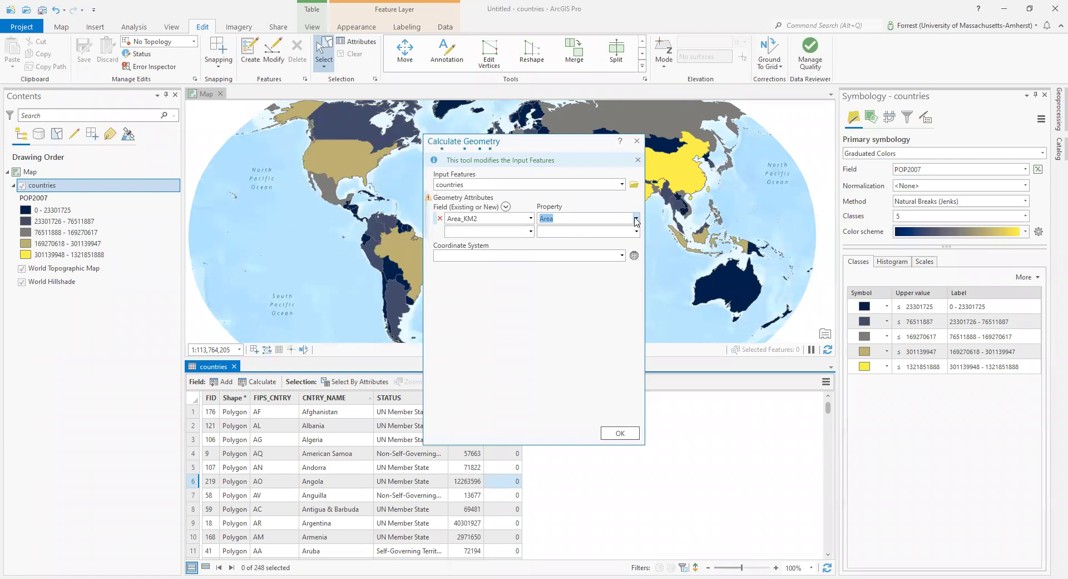
click(636, 219)
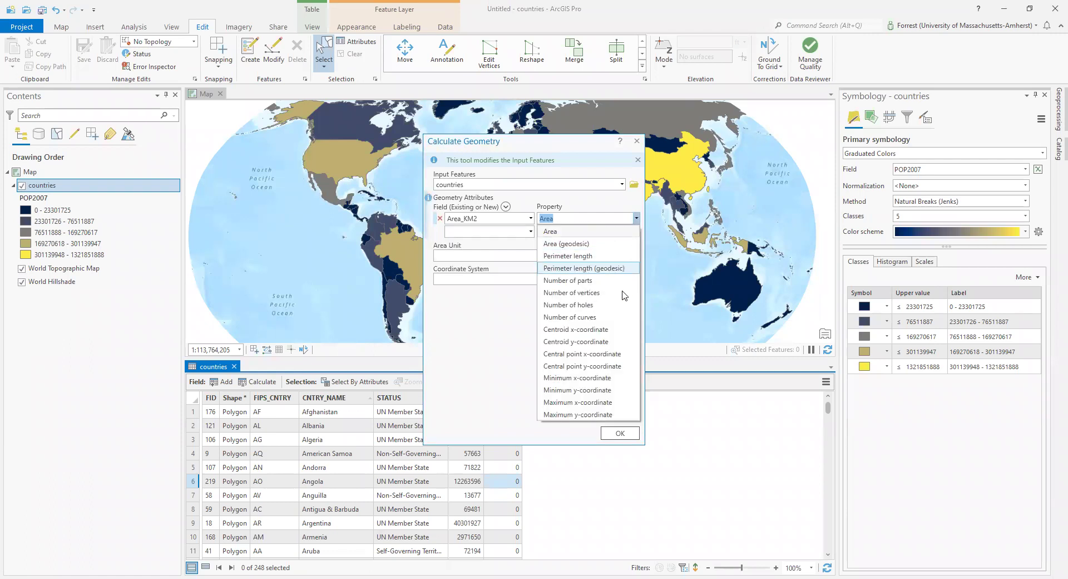
click(610, 319)
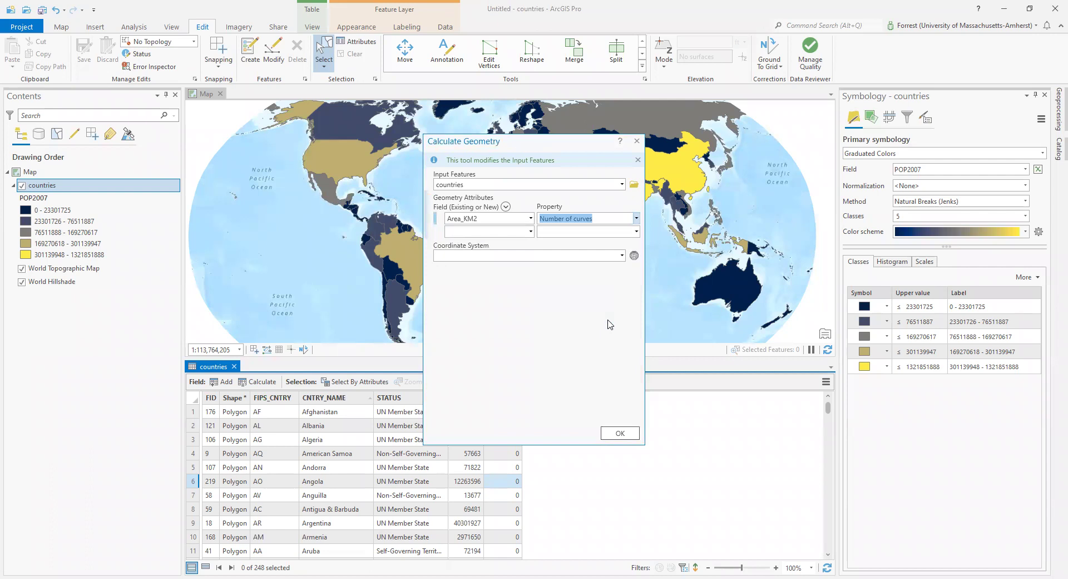
click(635, 219)
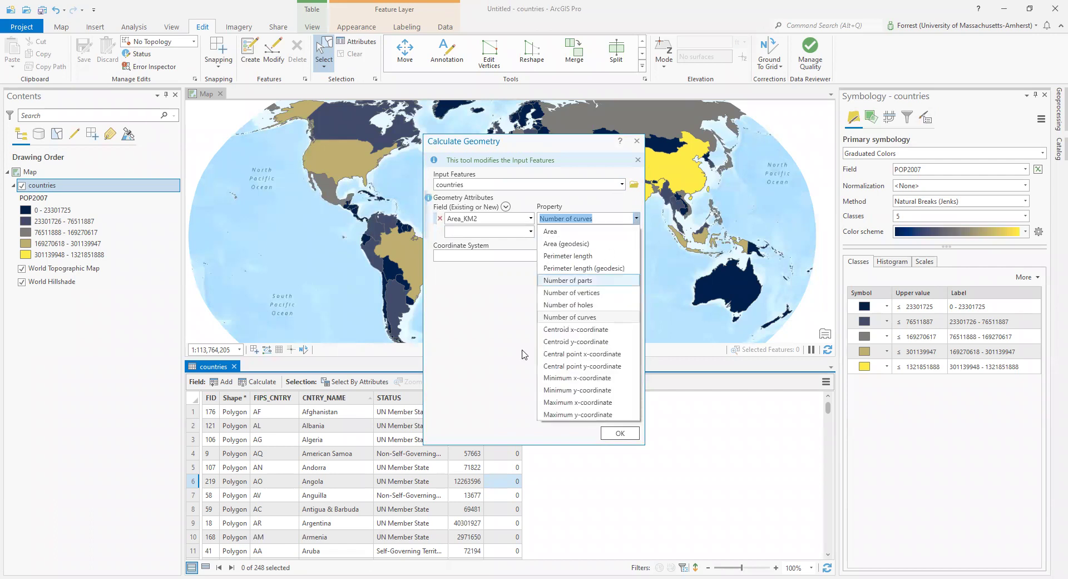
click(551, 230)
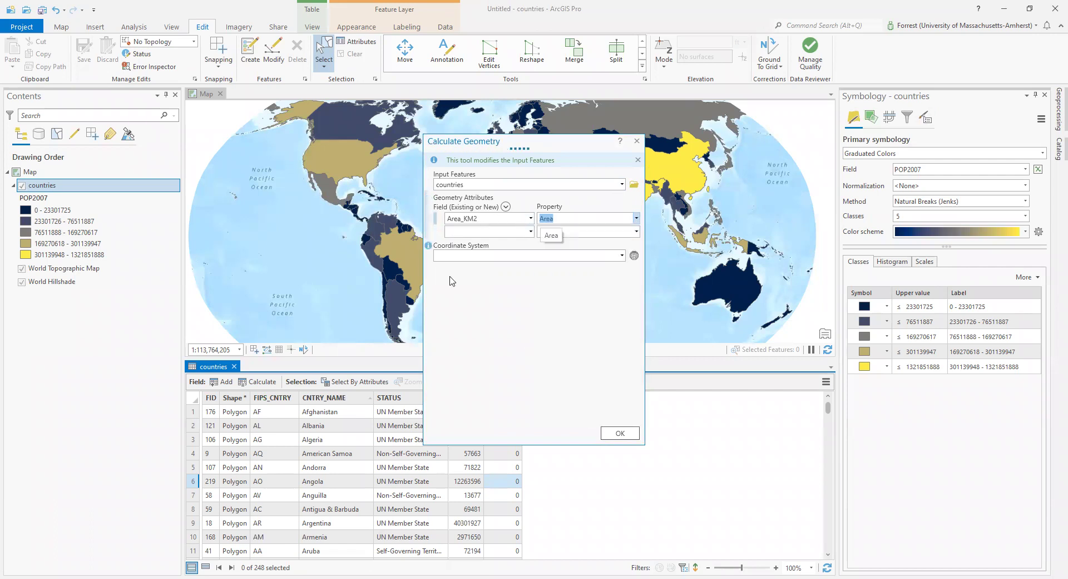
Step: Set the area unit to Square kilometers after briefly trying Square nautical miles
click(636, 256)
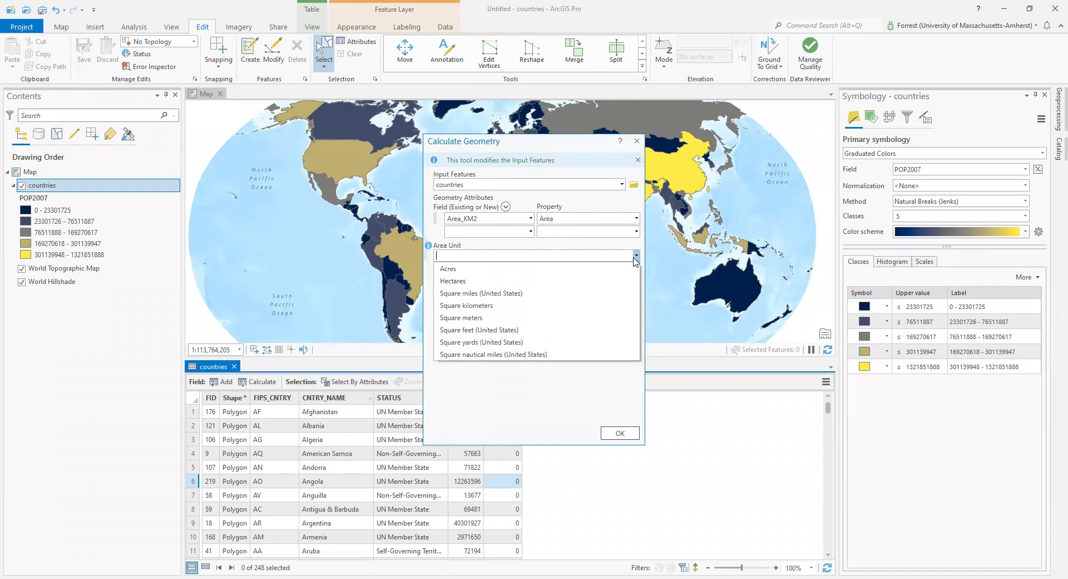
click(505, 307)
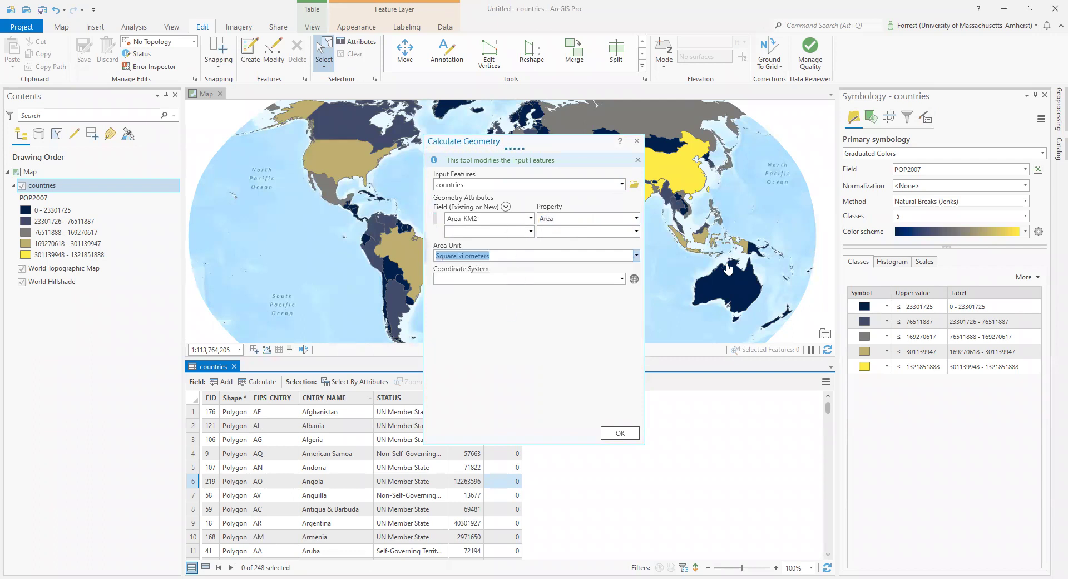
click(637, 257)
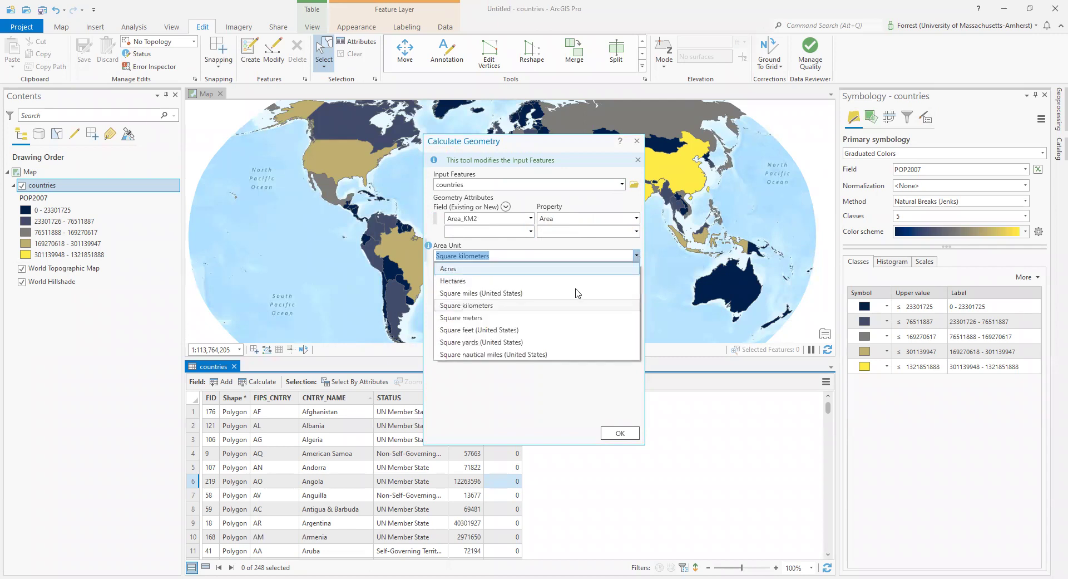
click(533, 355)
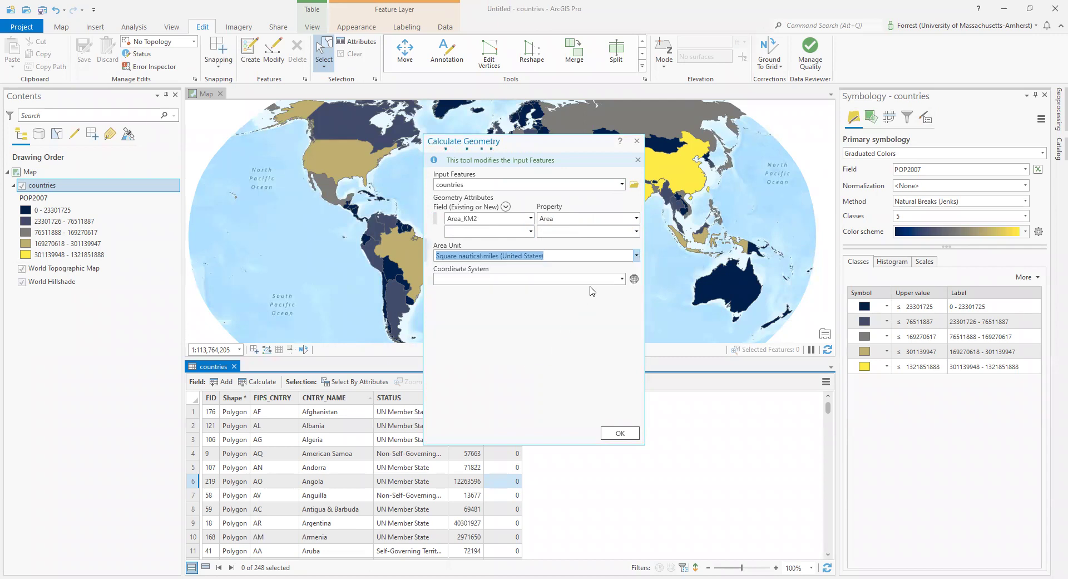
click(637, 256)
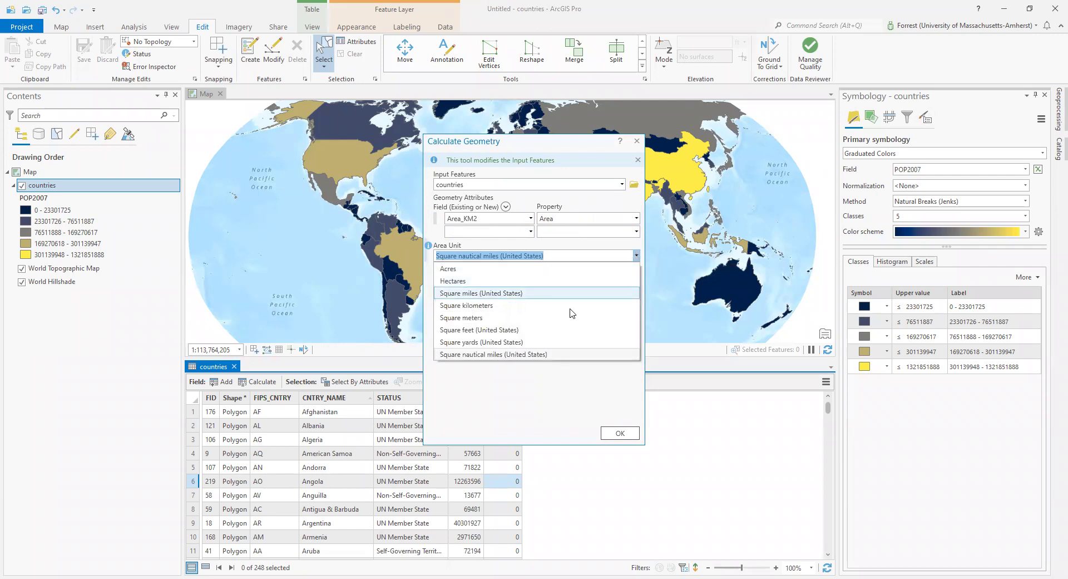
click(570, 308)
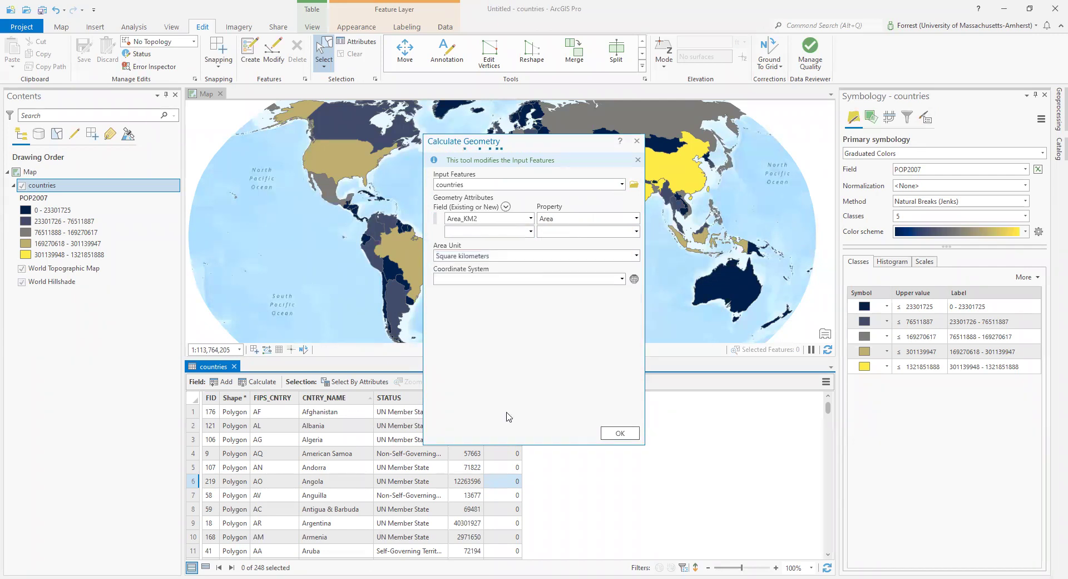
Step: Run the calculation filling Area_KM2 (596751 for Afghanistan) and symbolize the map by Area_KM2
click(635, 433)
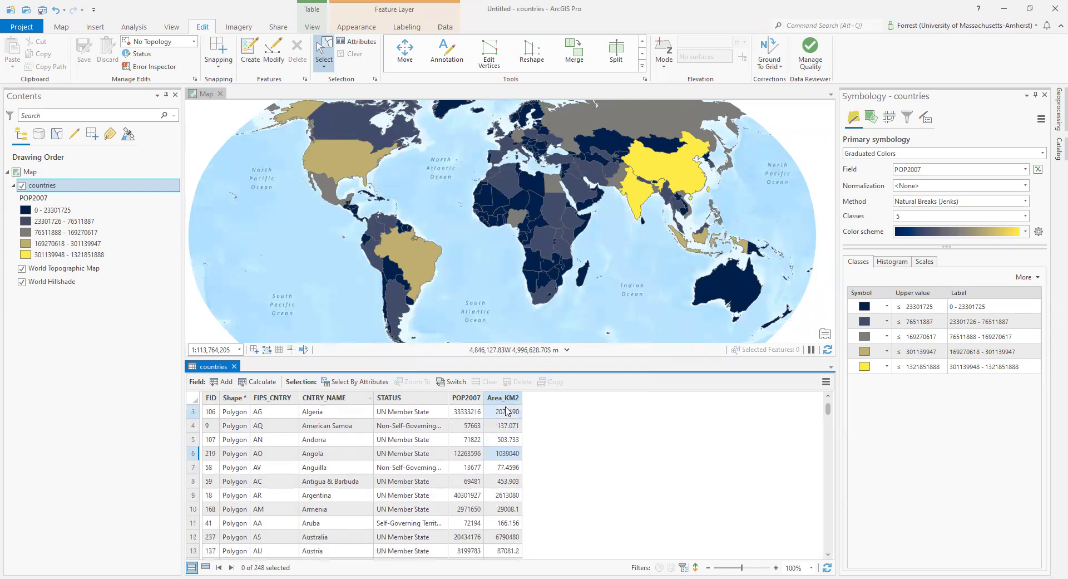
scroll(507, 437, down, 4)
scroll(507, 438, down, 1)
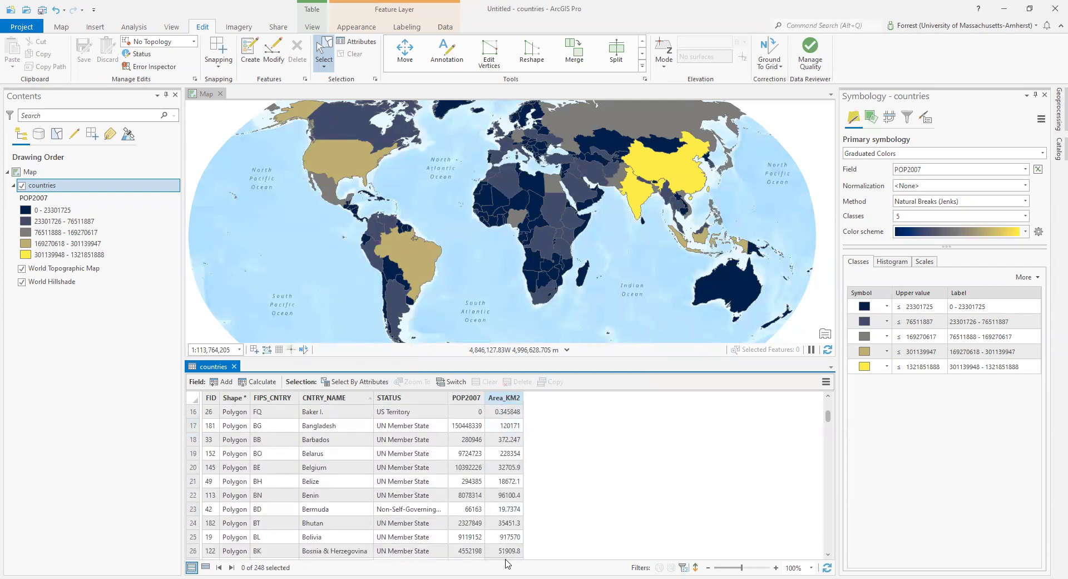
scroll(505, 553, up, 5)
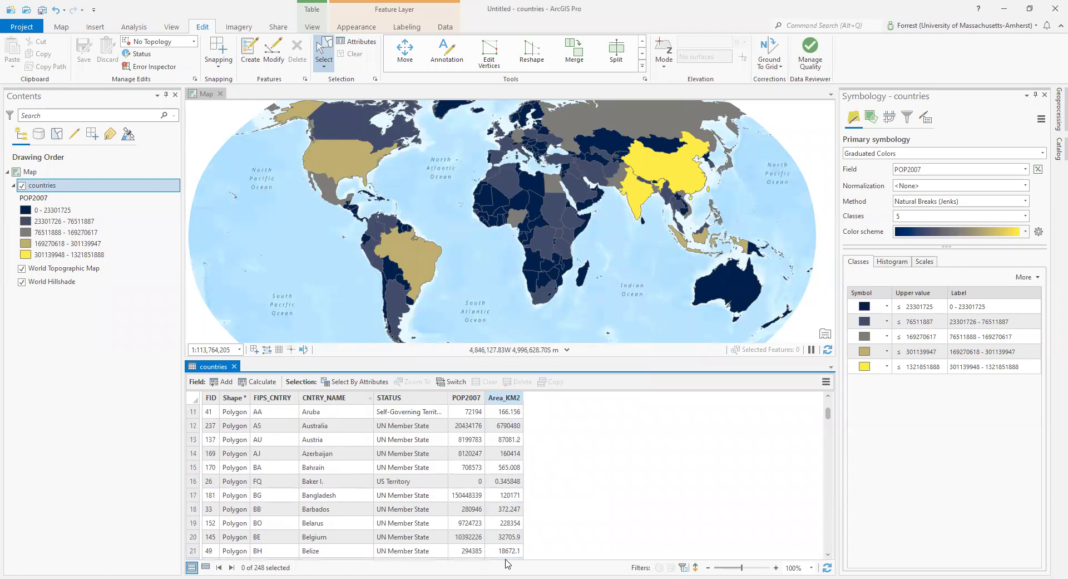
click(1025, 169)
click(945, 196)
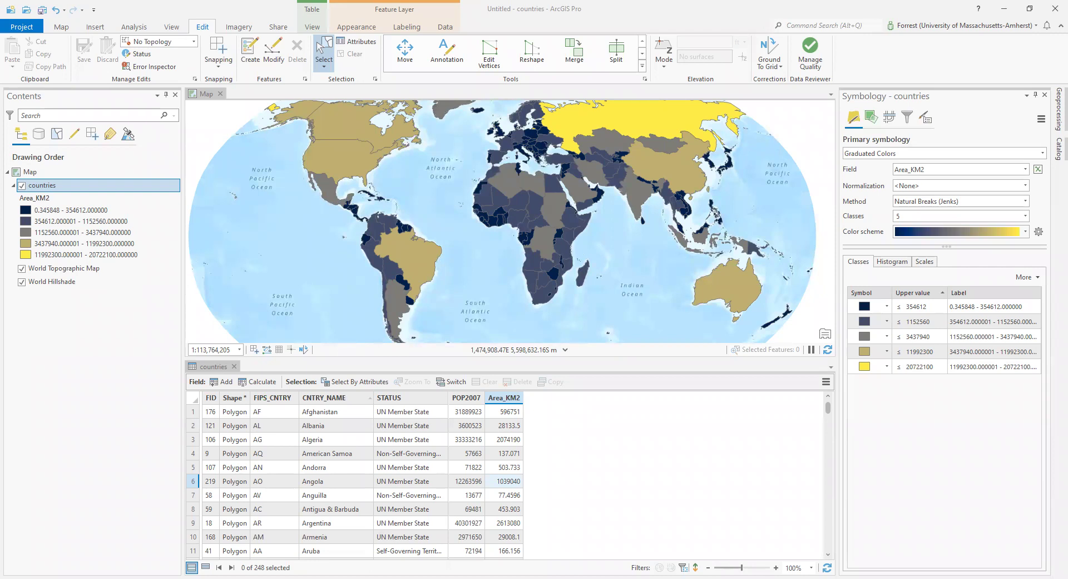
Step: Add and save a Float field Pop_Den with alias Pop_Den, then return to the countries table
click(211, 381)
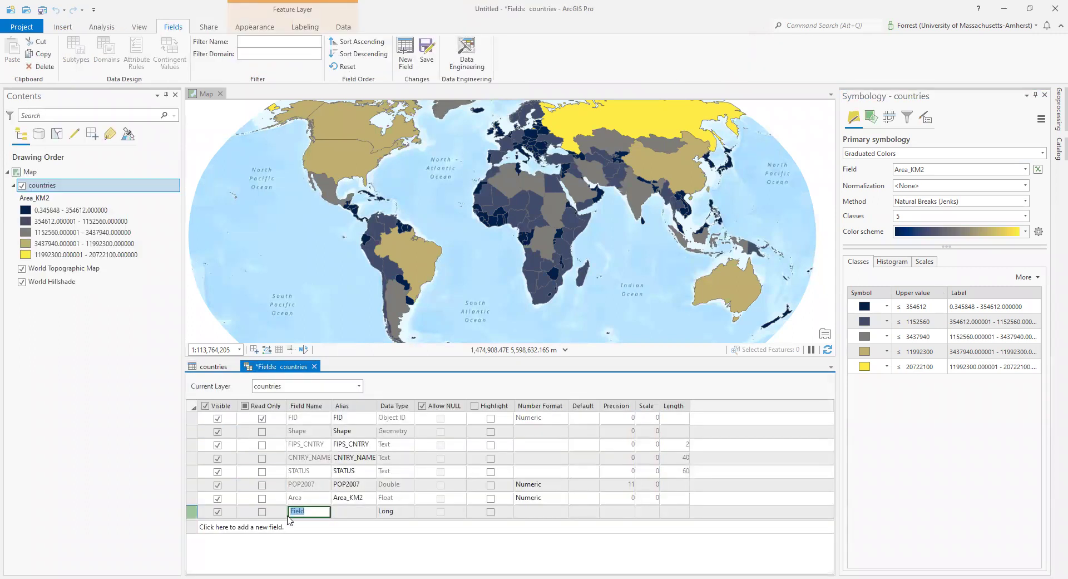
text(Pop_Den)
key(Tab)
text(Po)
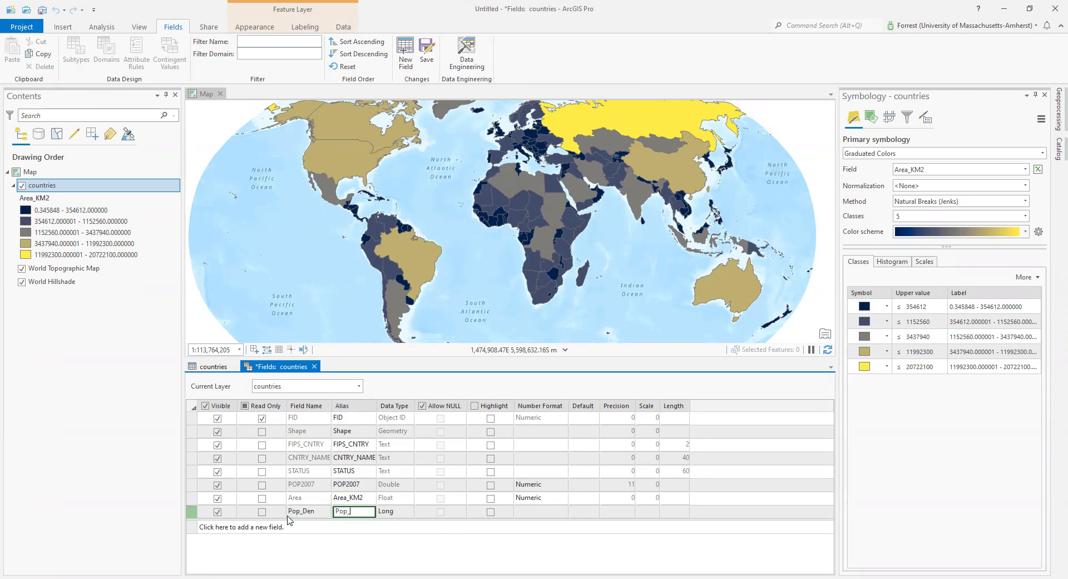
click(397, 513)
click(407, 512)
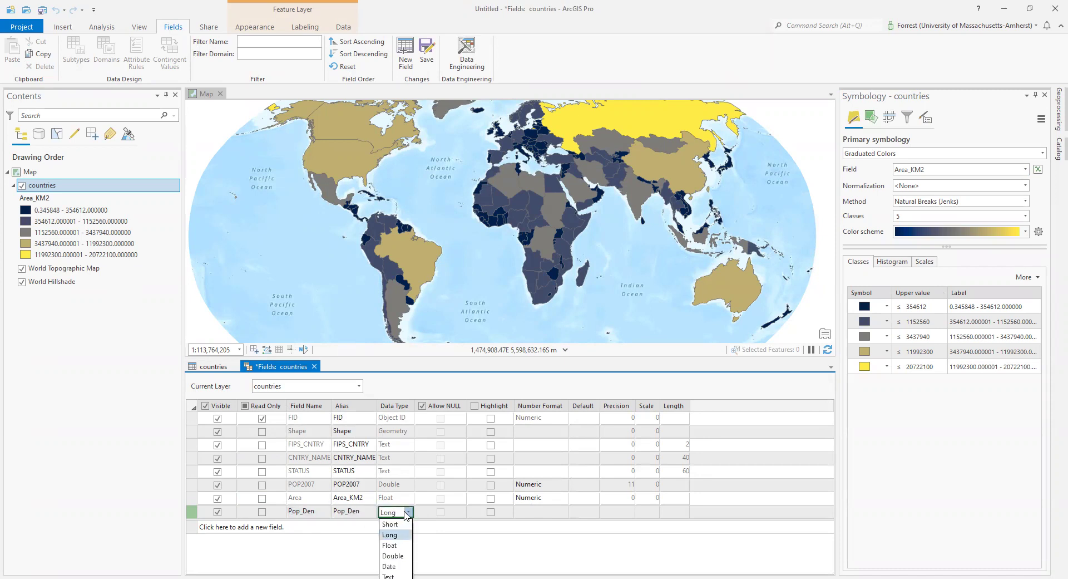
click(391, 545)
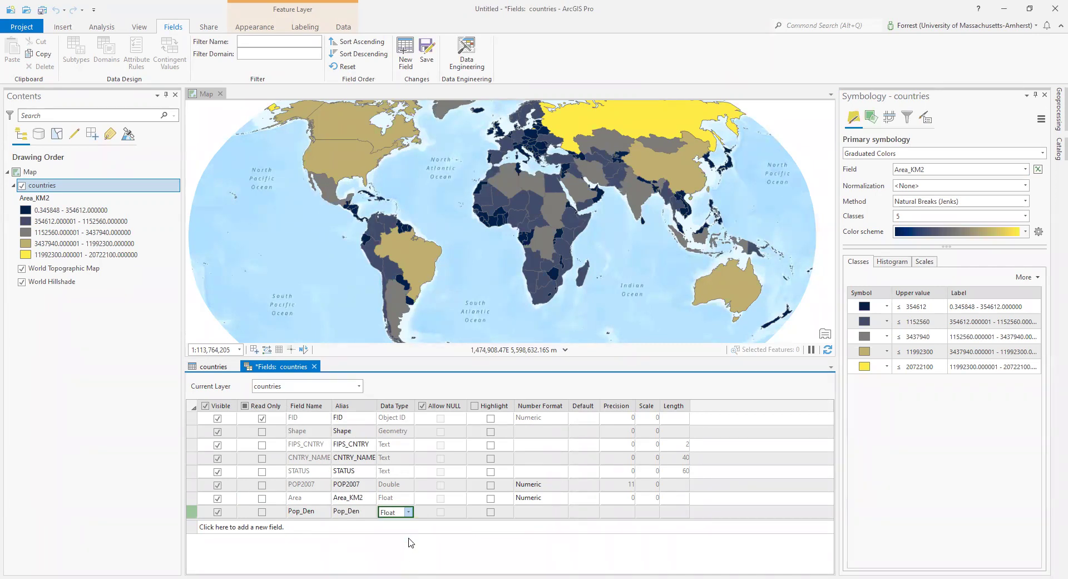
click(430, 51)
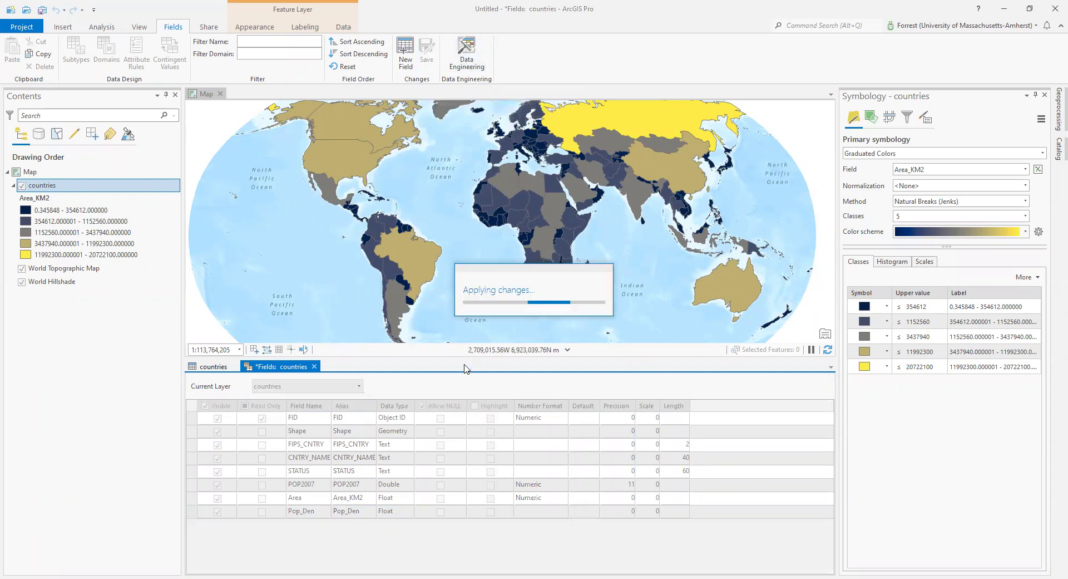
click(213, 366)
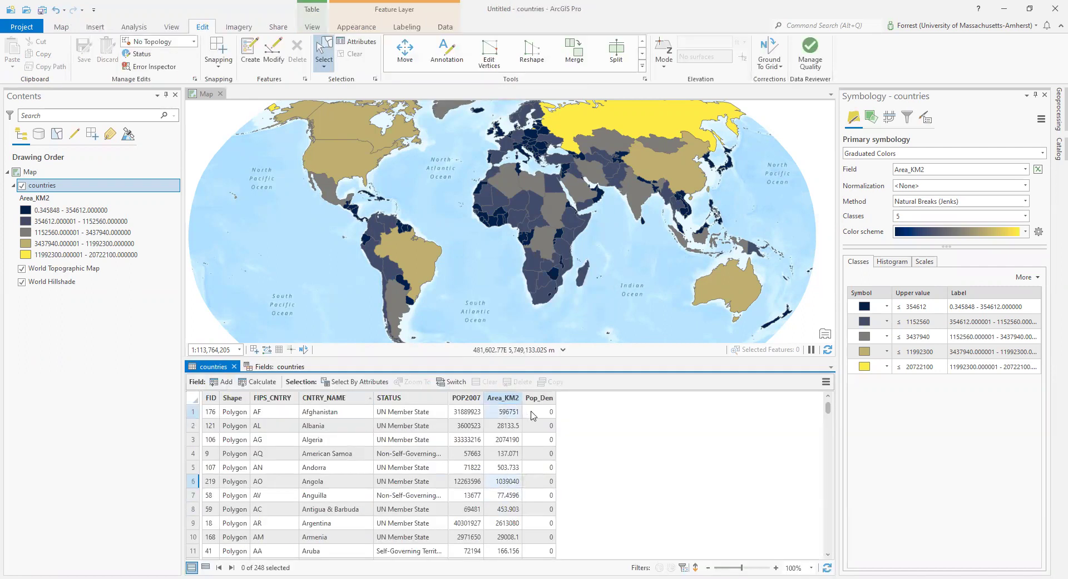
Step: Select the Pop_Den column and open its context menu
click(547, 399)
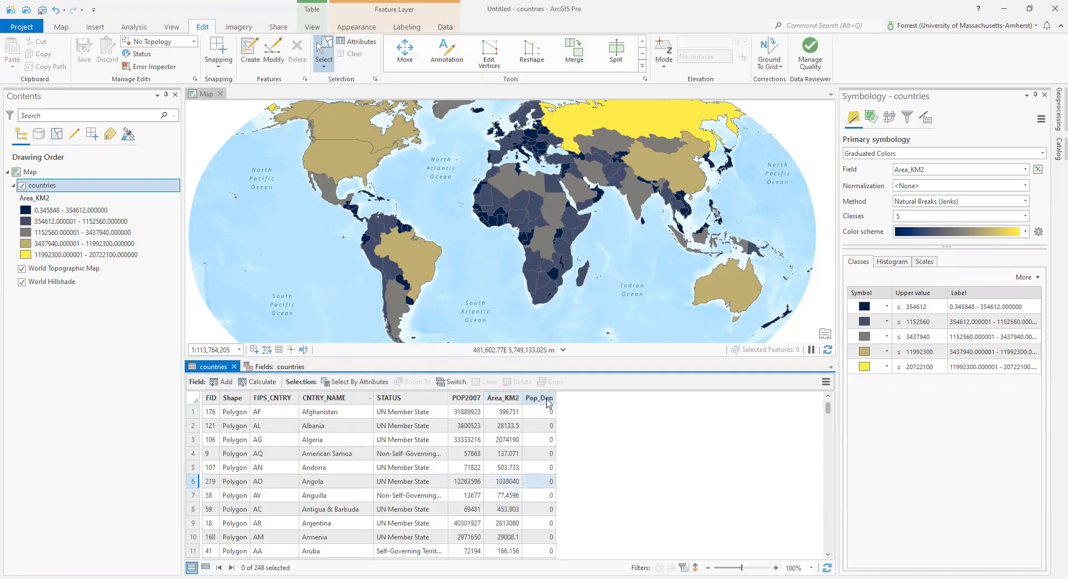
right_click(547, 399)
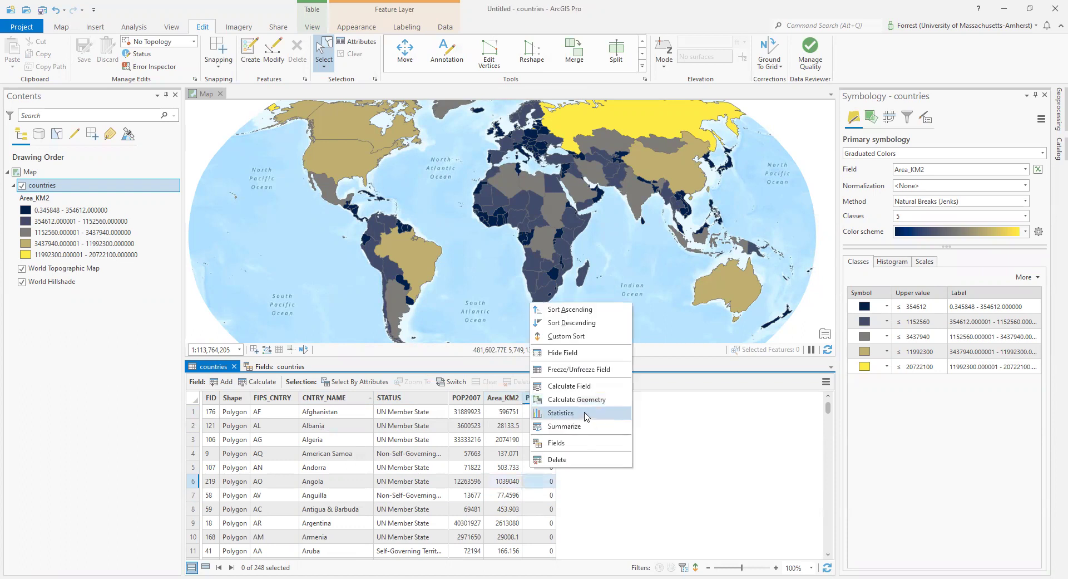
Step: Start a Calculate Field run for Pop_Den and move the dialog off the map centre
click(614, 388)
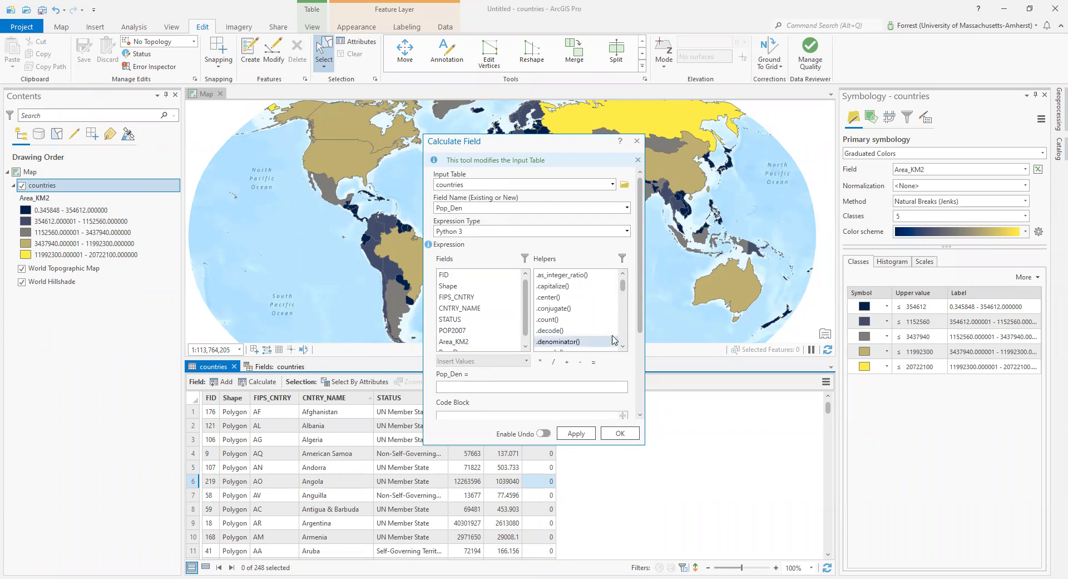
scroll(643, 287, down, 2)
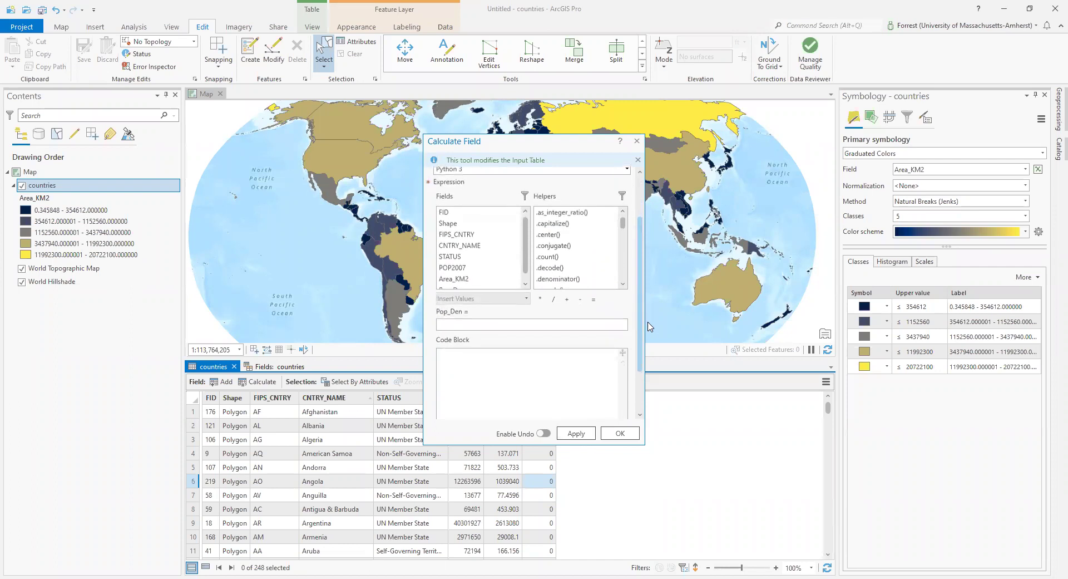
scroll(466, 339, up, 1)
click(466, 349)
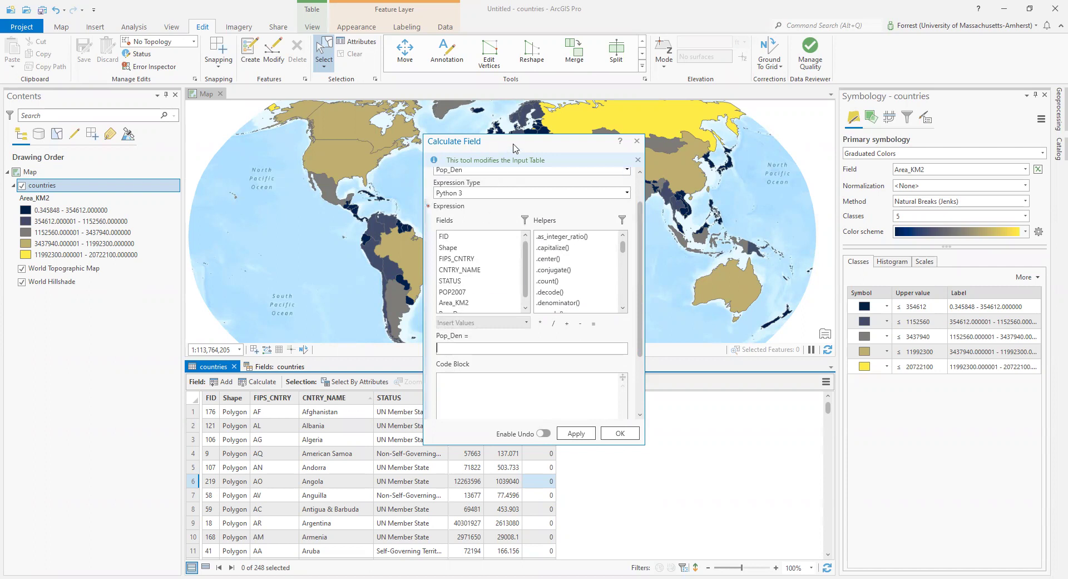
drag(514, 148, 684, 158)
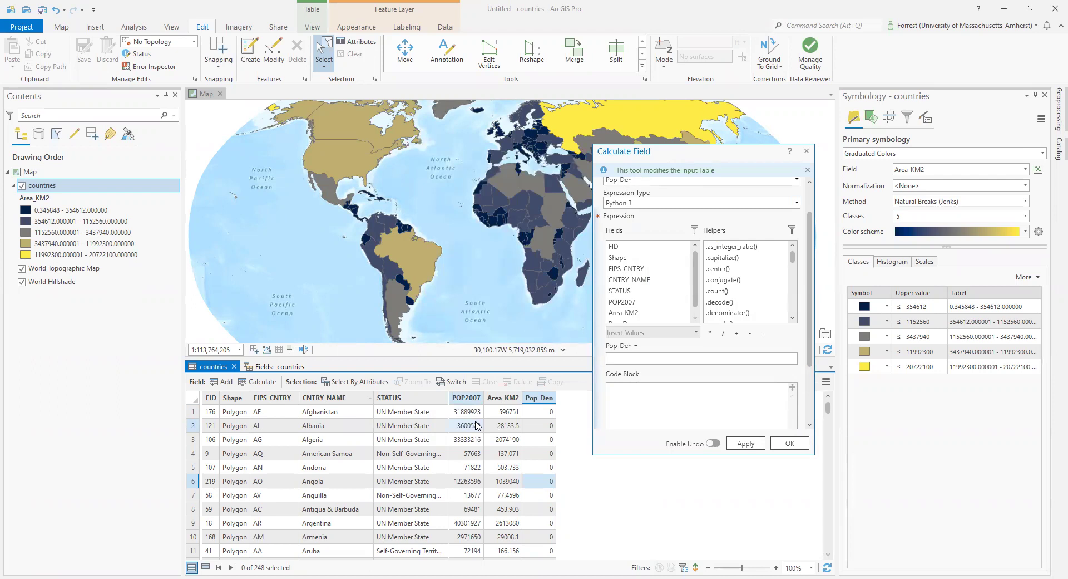
Step: Build the Pop_Den expression !POP2007! / !Area! and enlarge the calculator window
click(614, 305)
double_click(614, 305)
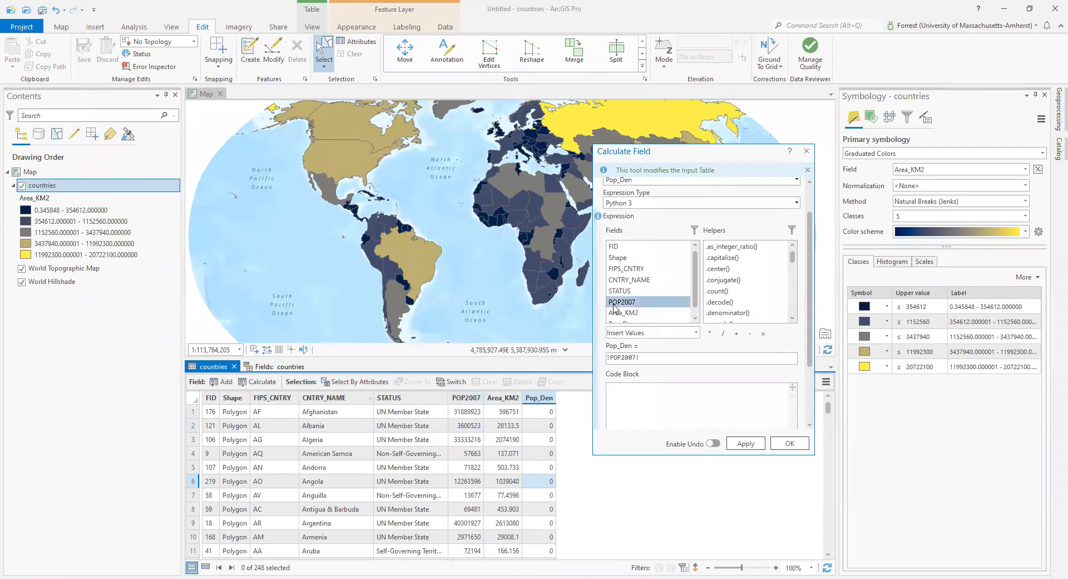
click(724, 333)
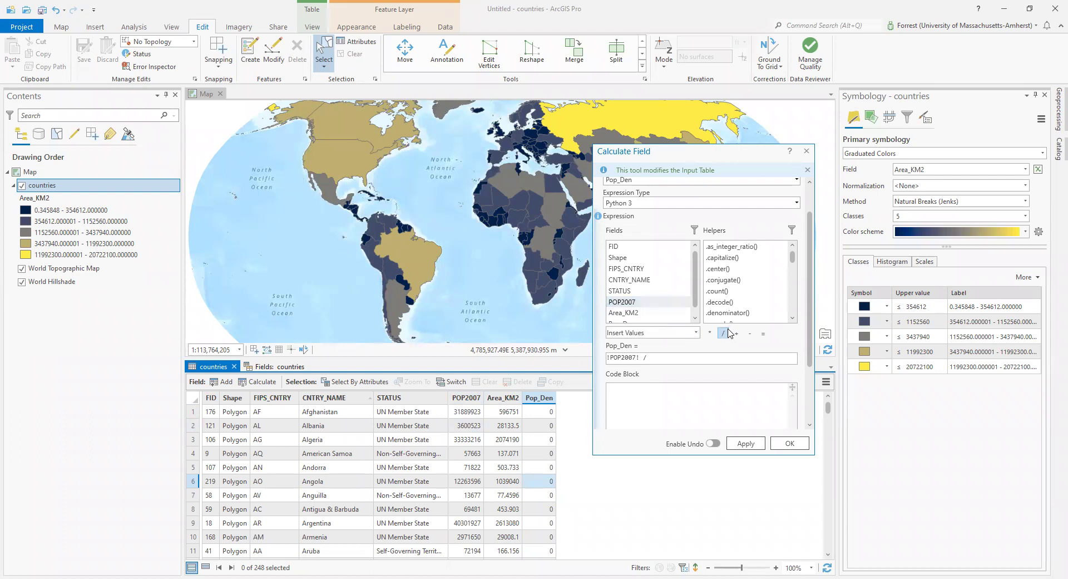
double_click(623, 312)
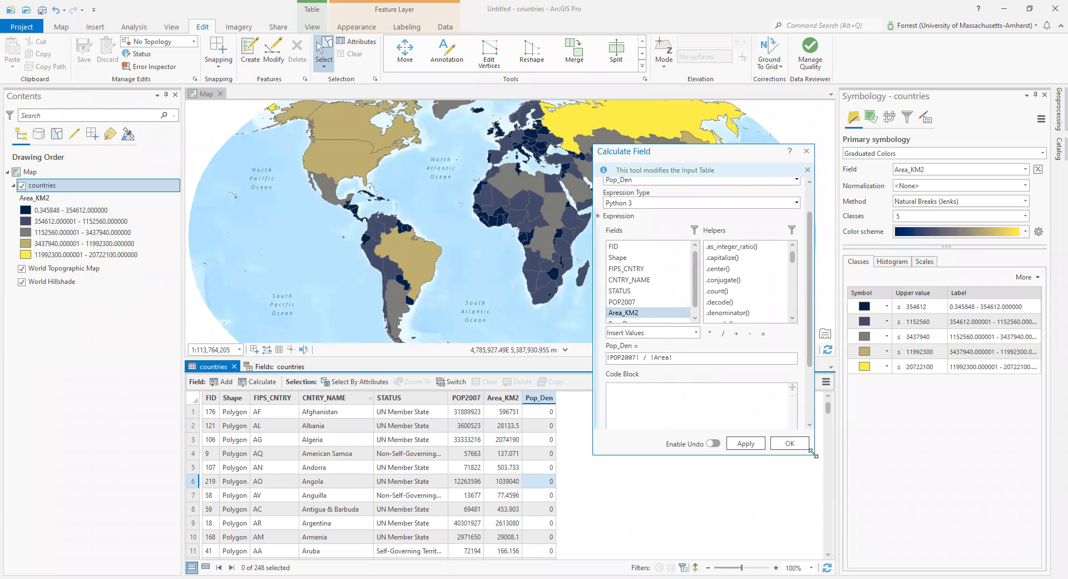
drag(814, 454, 859, 487)
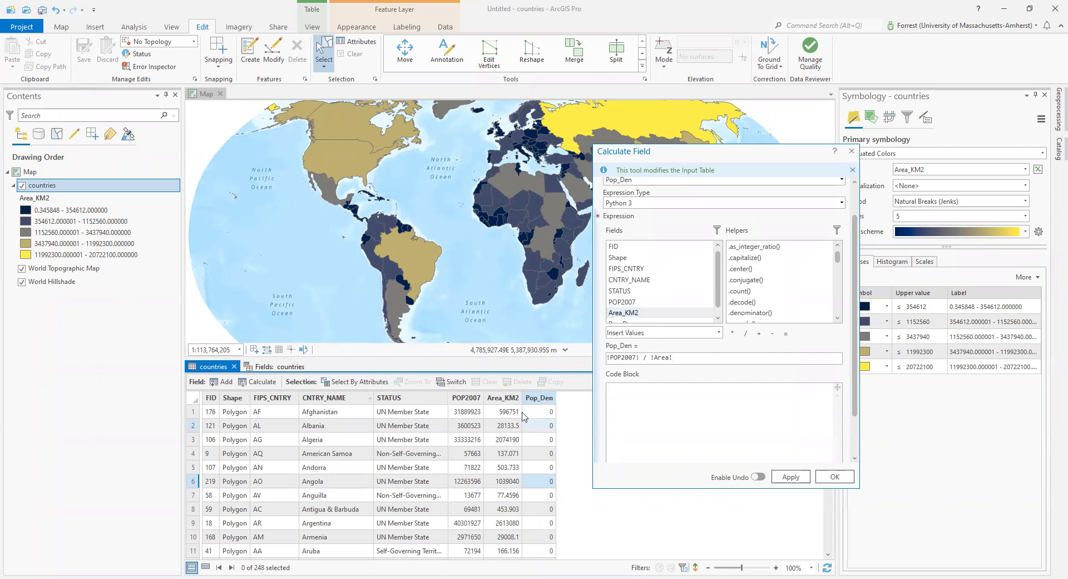
drag(672, 358, 649, 359)
click(700, 361)
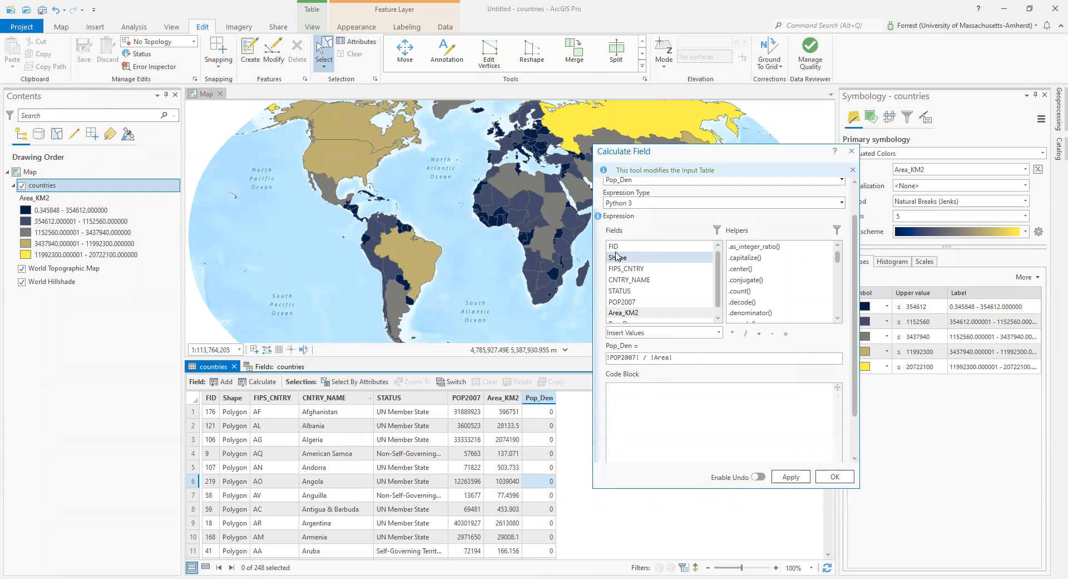
Step: Replace the expression with !POP2007! / !Area_KM2!
drag(674, 358, 562, 350)
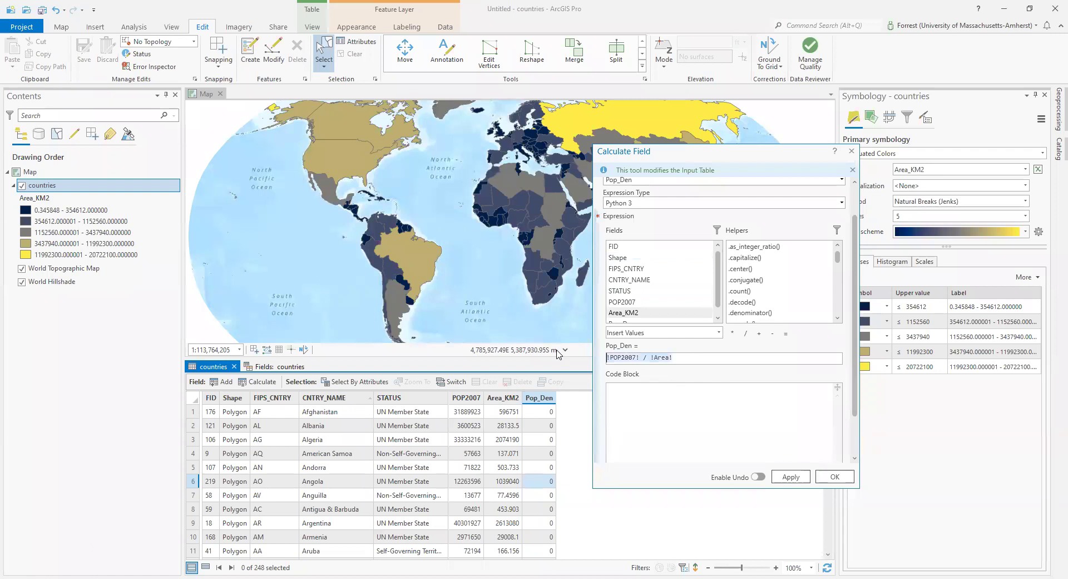
key(BackSpace)
double_click(623, 302)
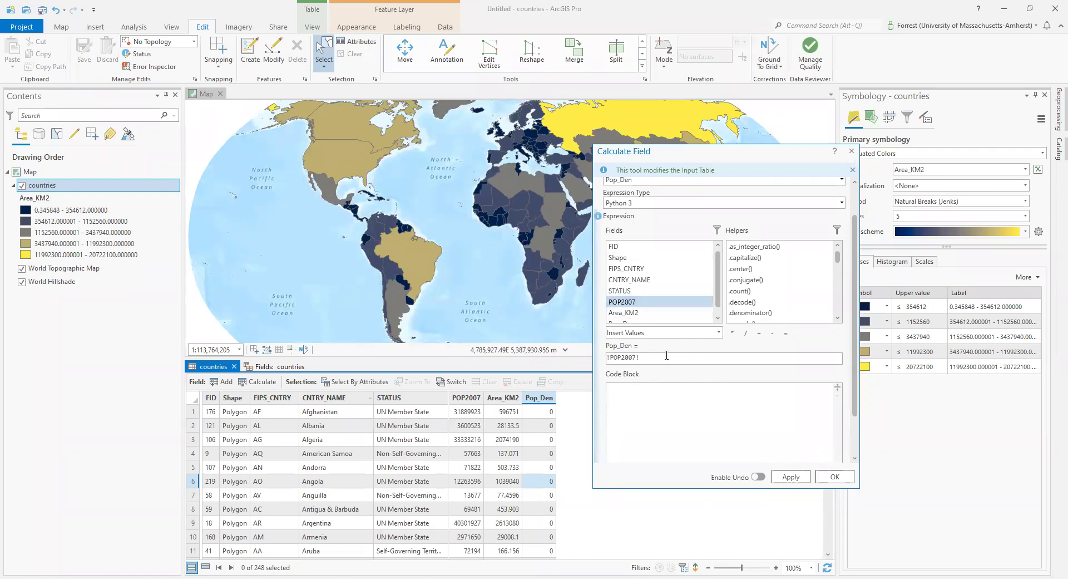
click(746, 333)
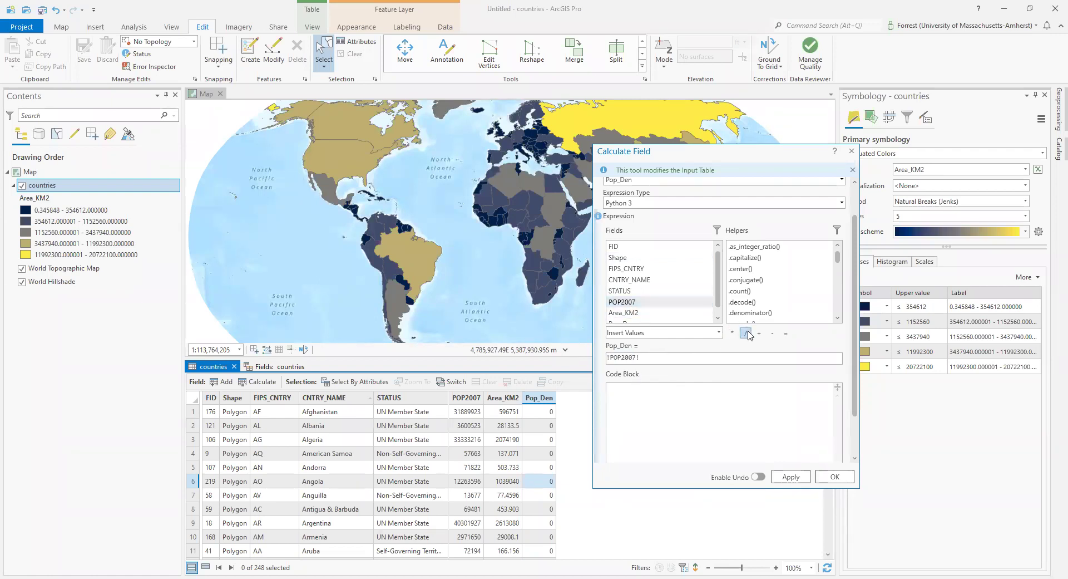
double_click(649, 313)
Step: Apply the calculation so Pop_Den holds each country's population density
click(790, 477)
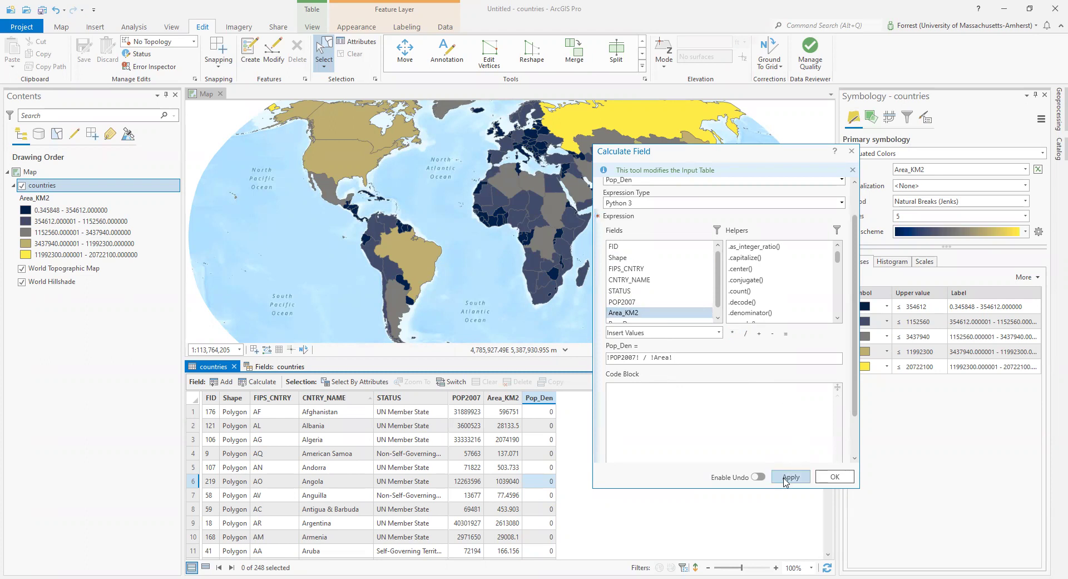
click(840, 480)
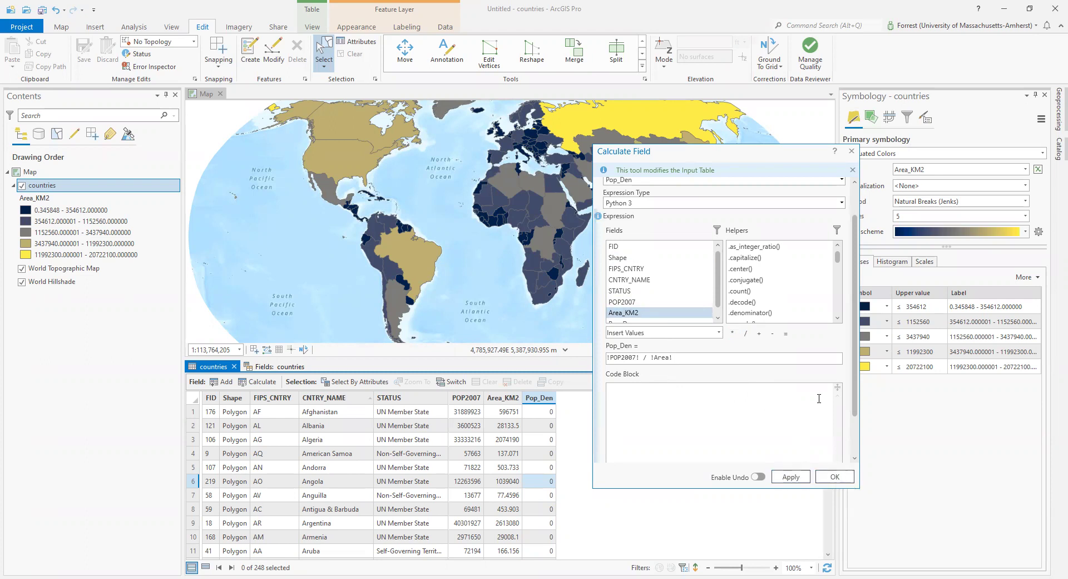
scroll(853, 365, down, 2)
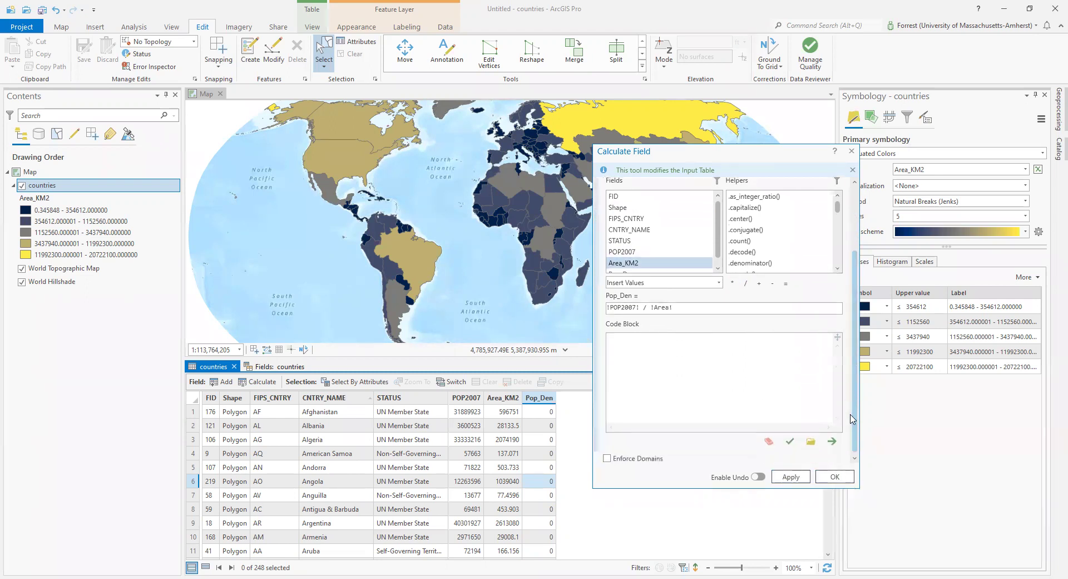
click(837, 477)
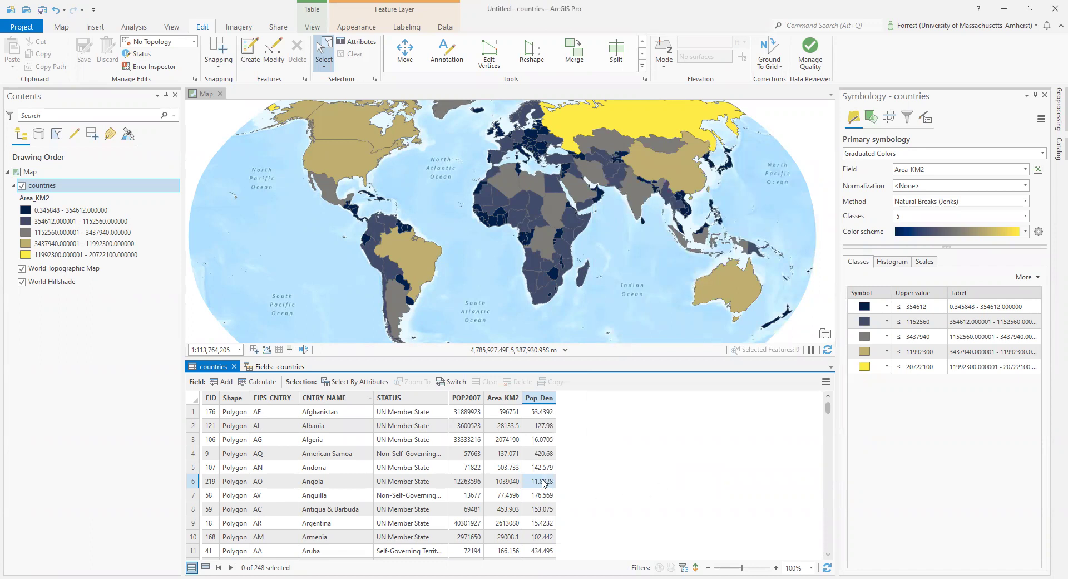
scroll(542, 483, down, 3)
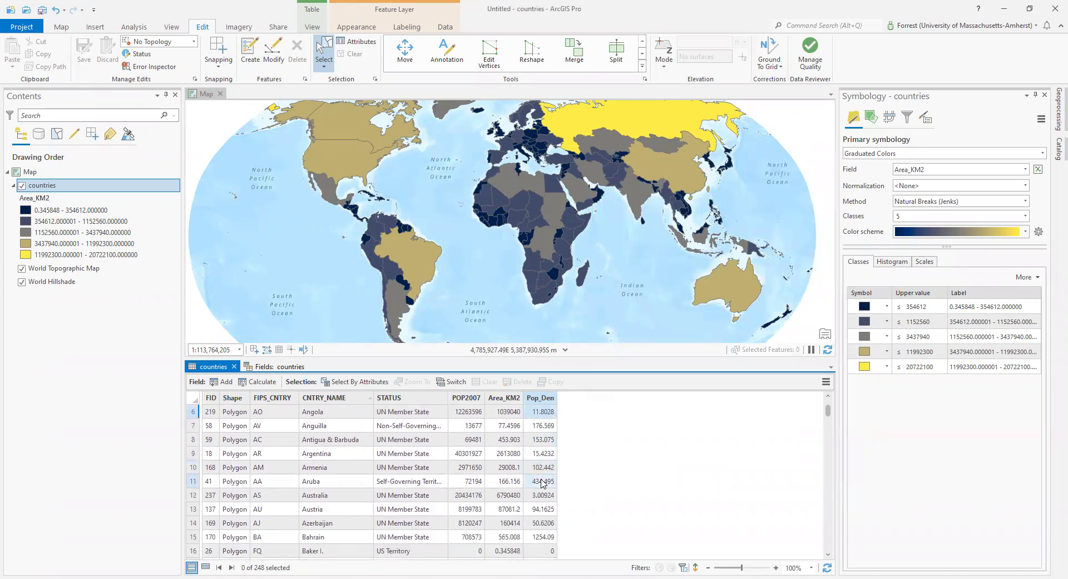
scroll(542, 482, up, 1)
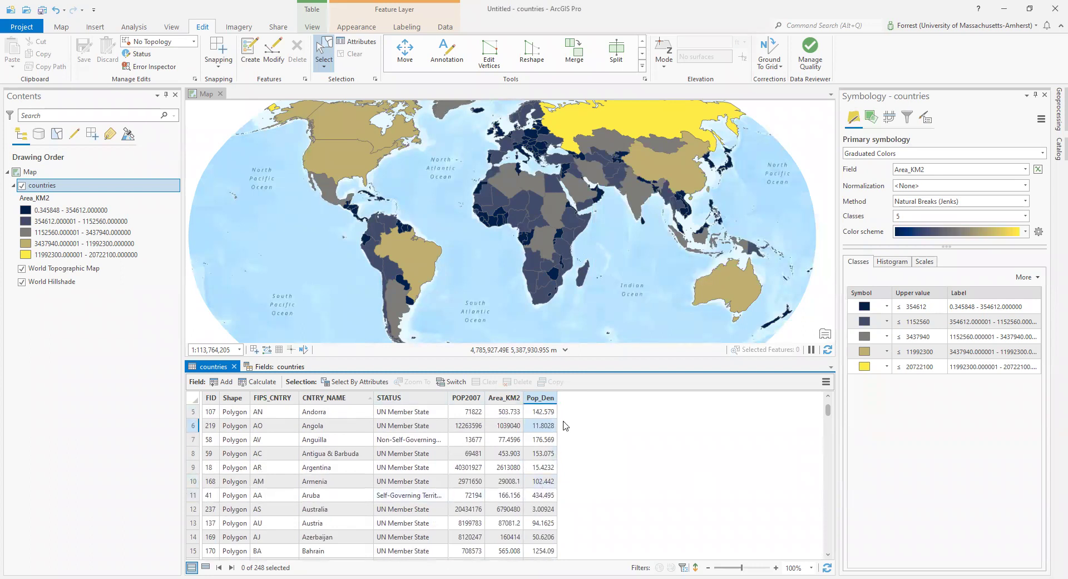
scroll(566, 426, up, 2)
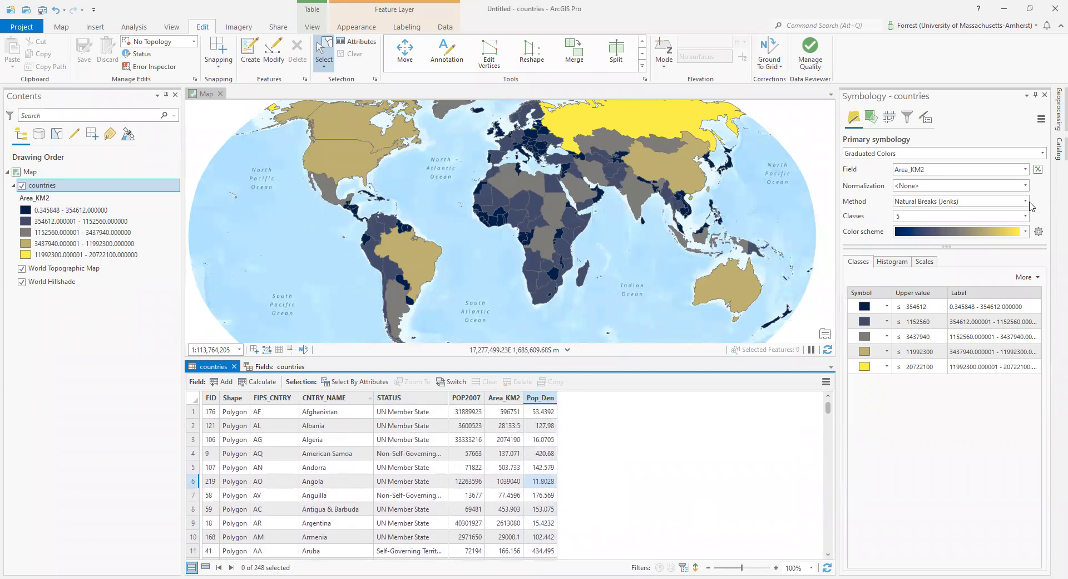
click(691, 287)
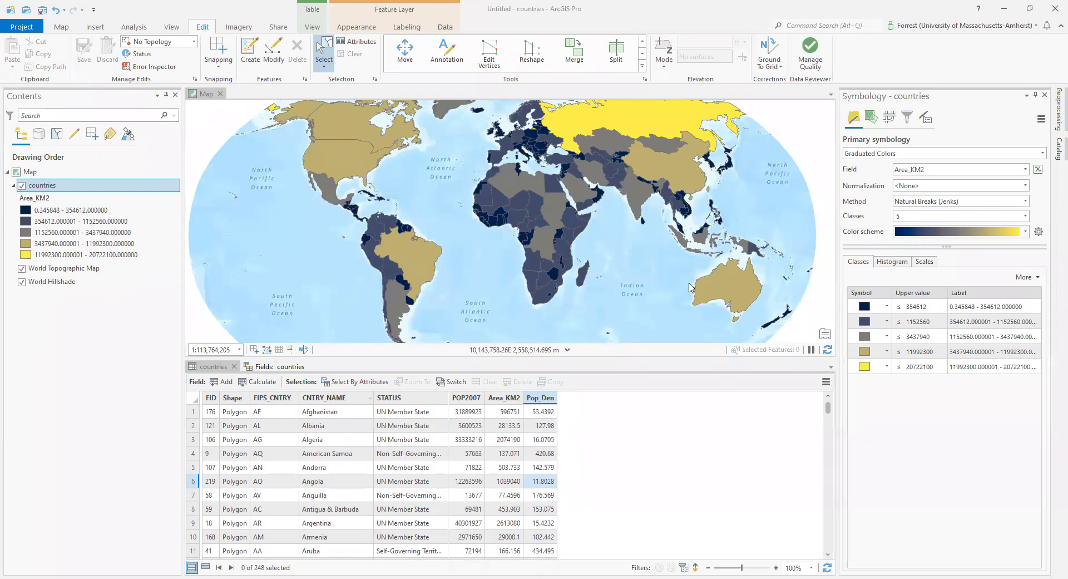
Step: Symbolize the countries by Pop_Den and review its histogram and class breaks
click(1025, 169)
click(938, 203)
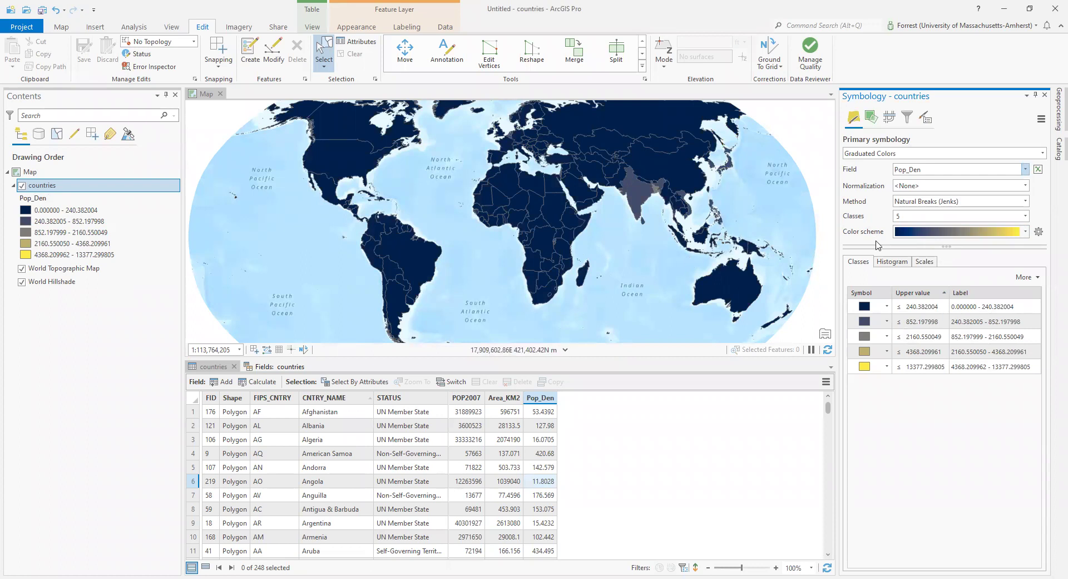
click(892, 262)
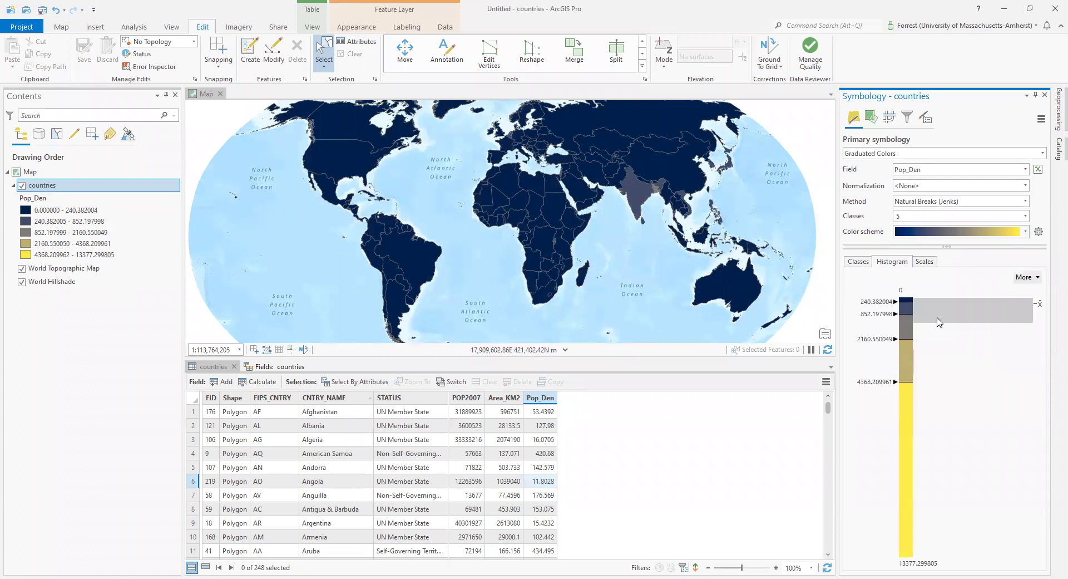
click(851, 266)
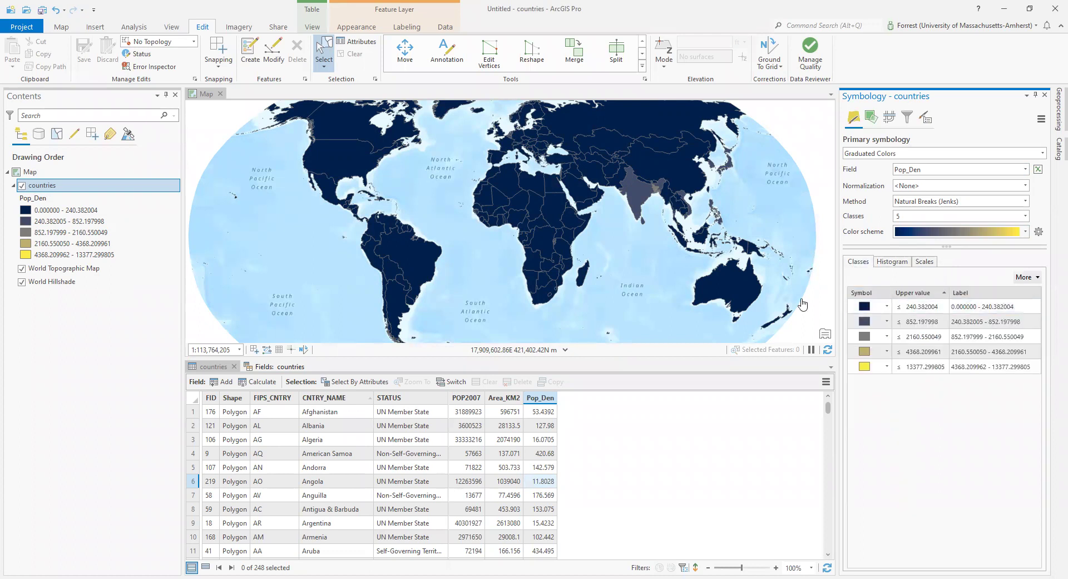
click(944, 370)
Step: Sort the countries table by Pop_Den descending and inspect the lowest density classes
click(544, 398)
right_click(543, 398)
click(575, 326)
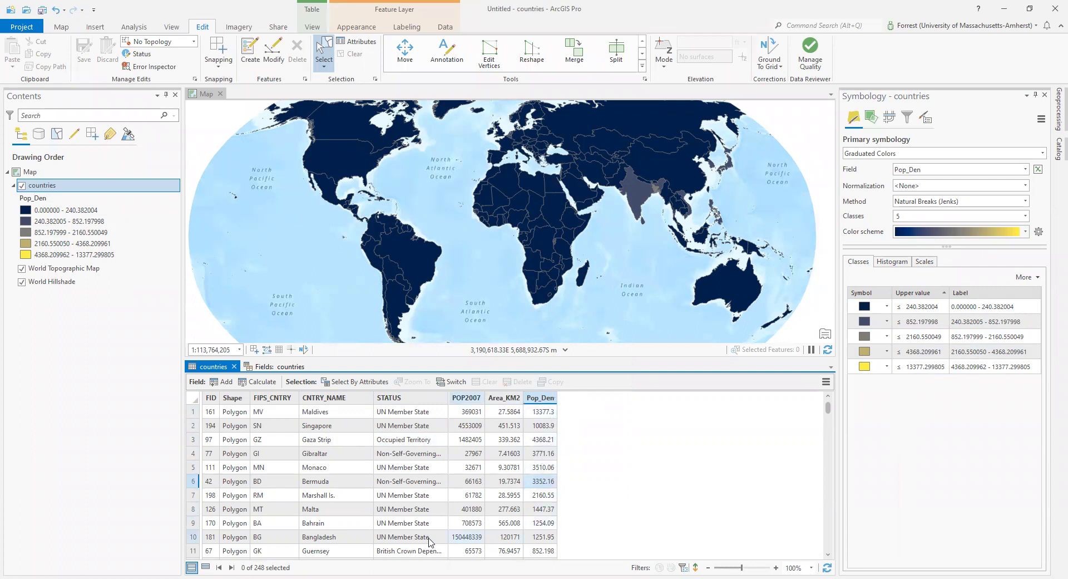
click(940, 307)
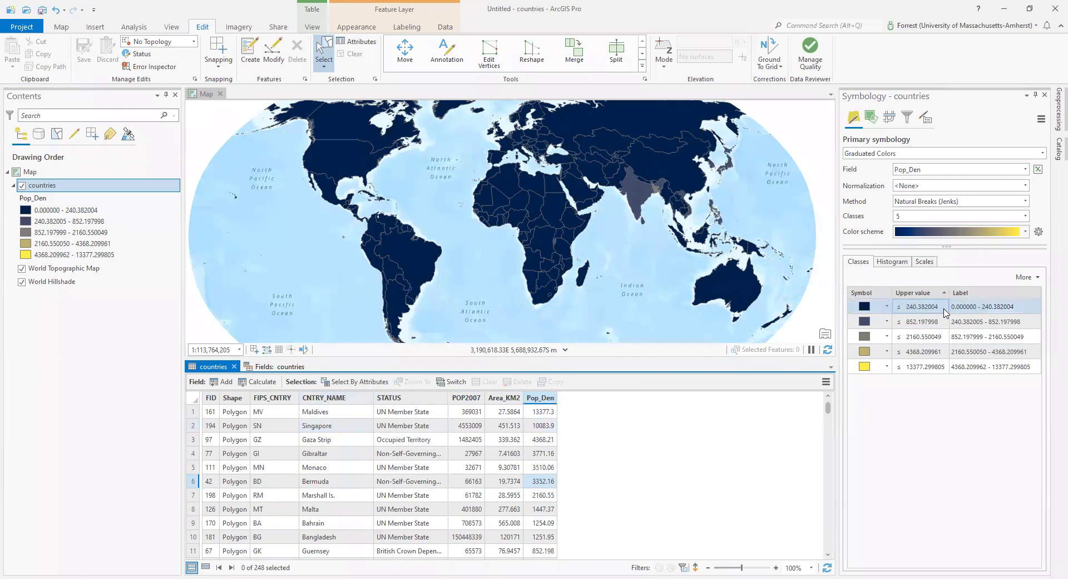
click(933, 318)
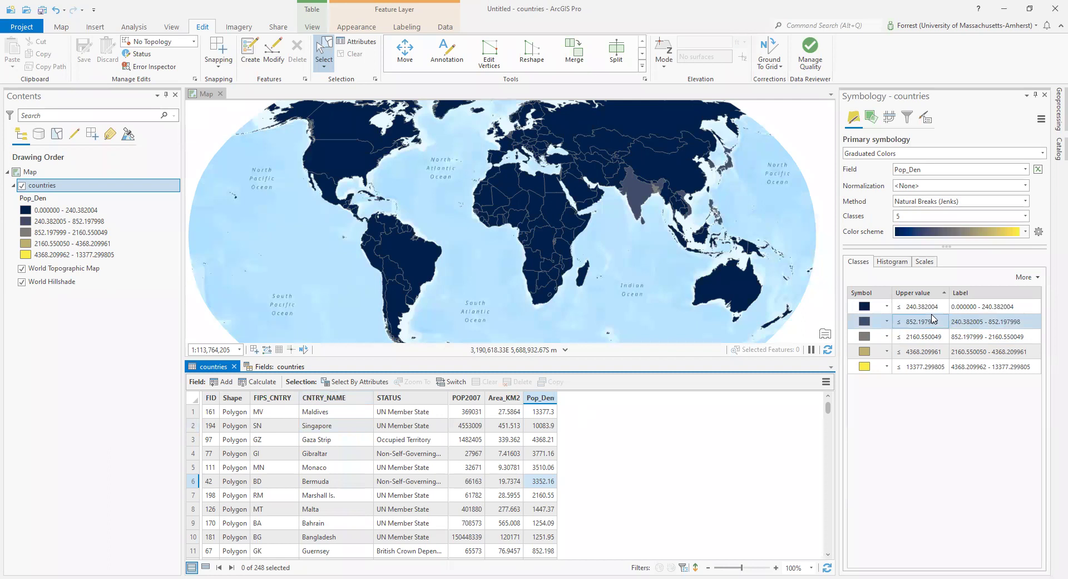
click(1025, 201)
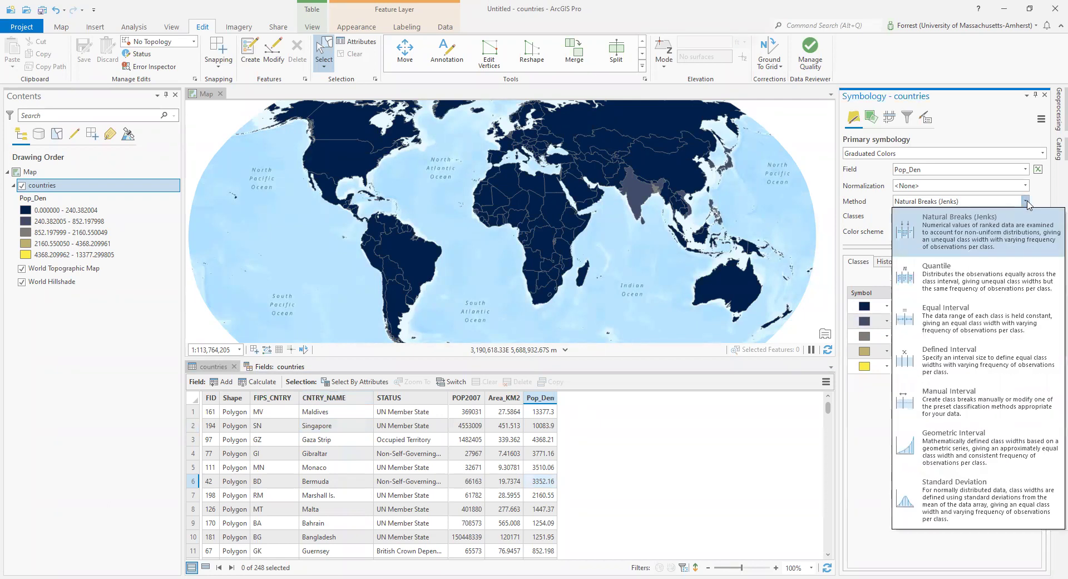
Step: Try Quantile, Standard Deviation and Geometric Interval classification, then settle on Quantile
click(963, 276)
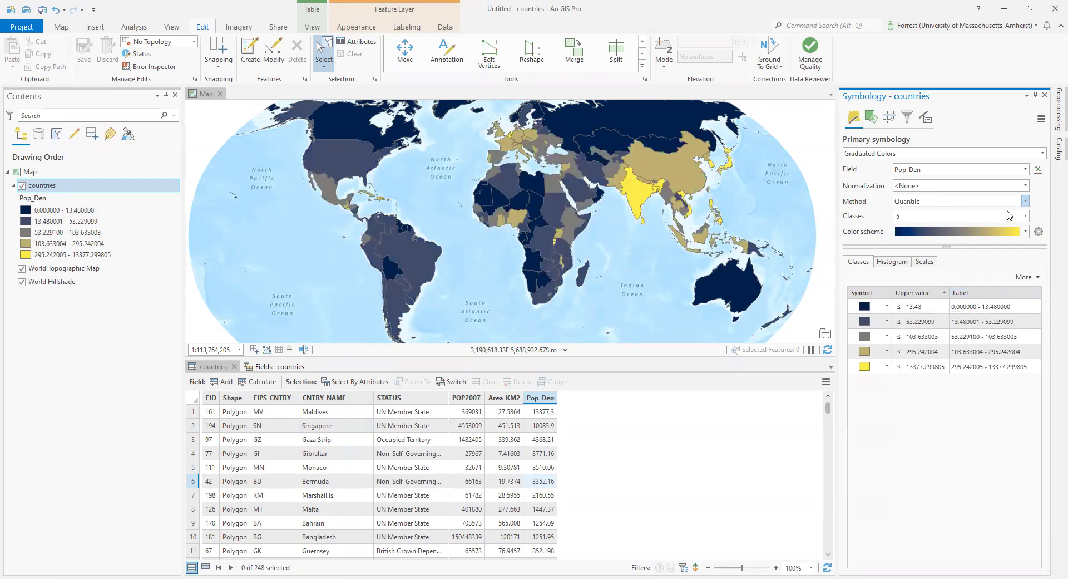
click(1025, 201)
click(957, 500)
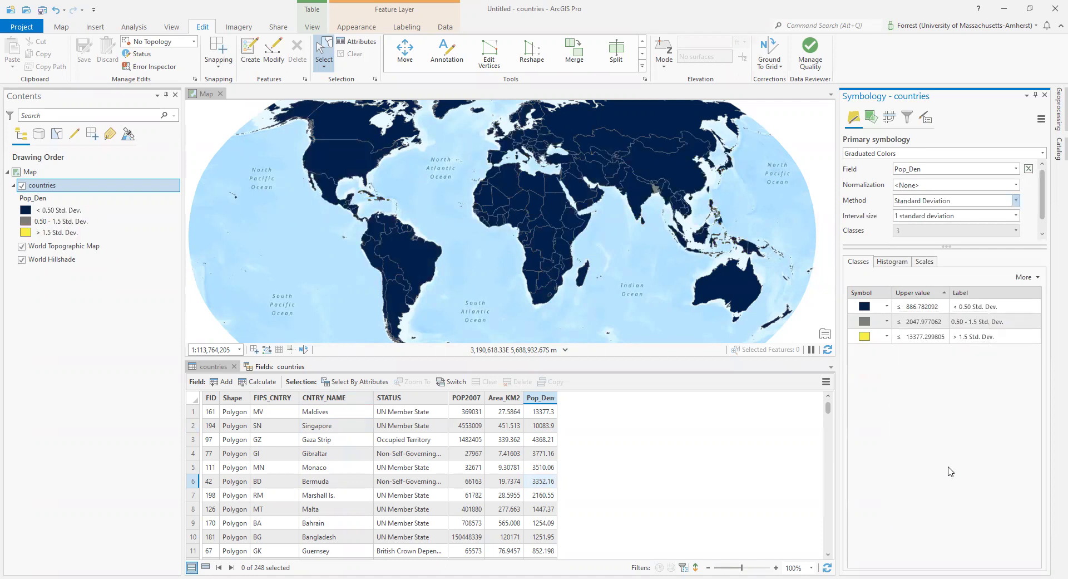
click(1016, 201)
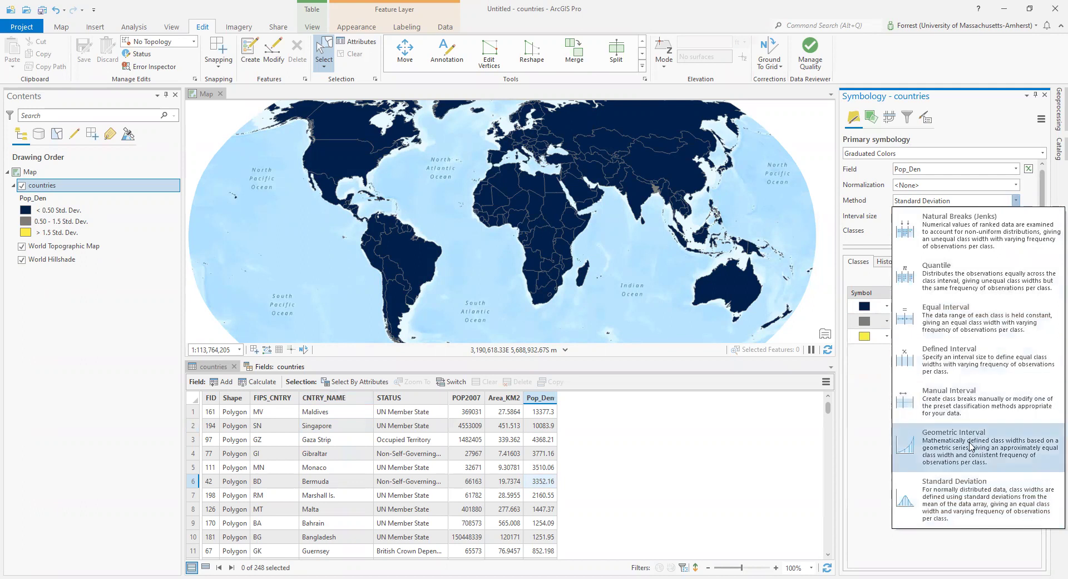
click(972, 440)
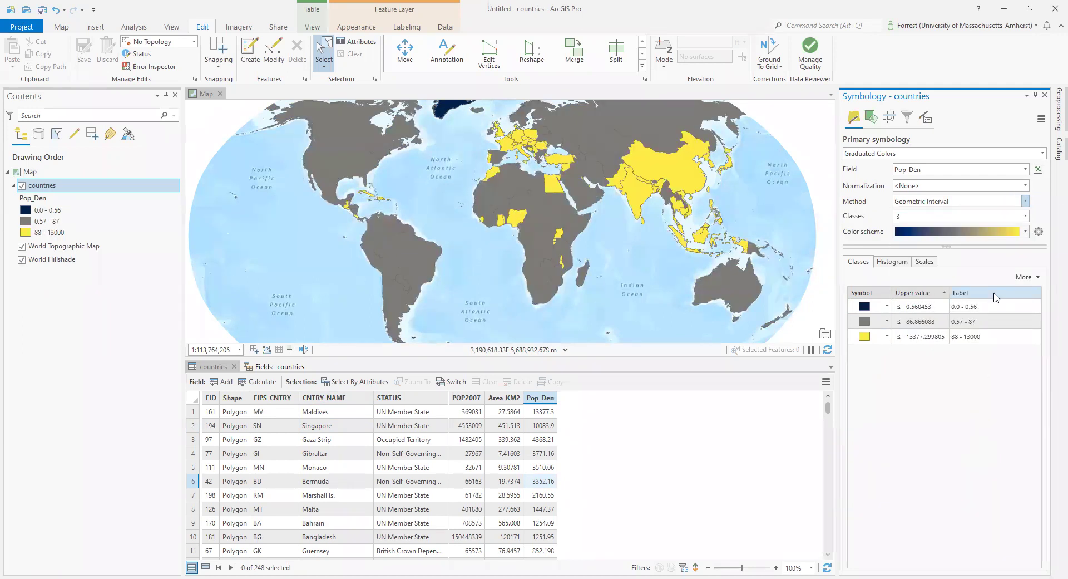
click(1025, 202)
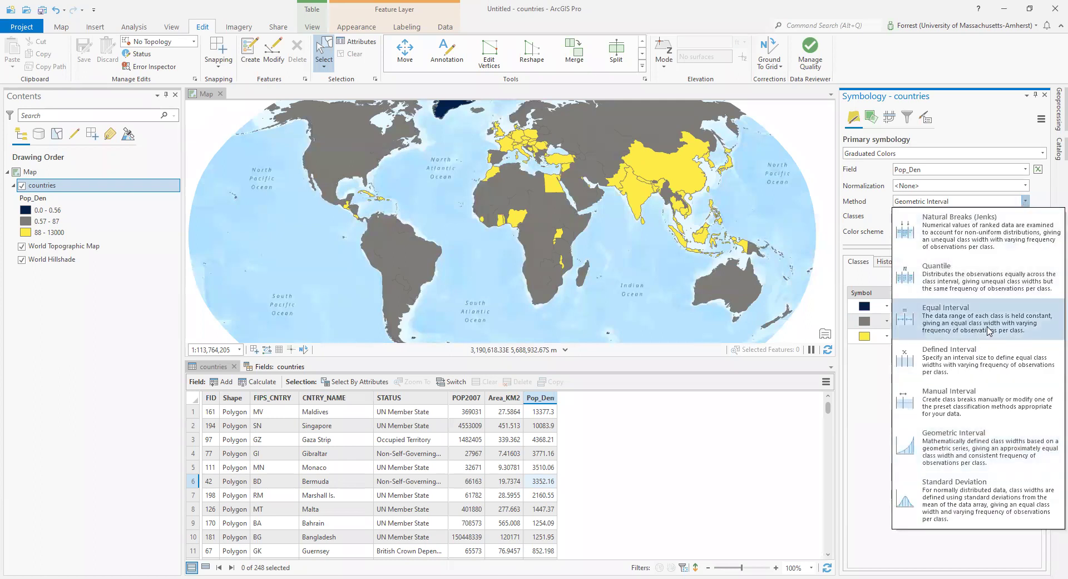
click(994, 290)
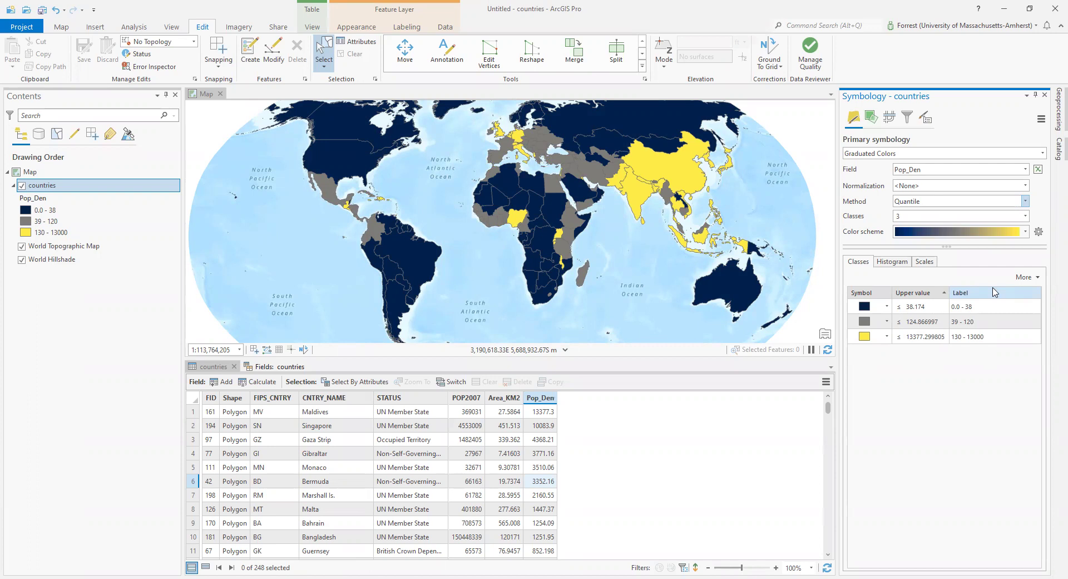
Step: Change the Pop_Den quantile class count to 5, then to 10
click(1024, 216)
click(976, 250)
click(1024, 217)
click(1001, 286)
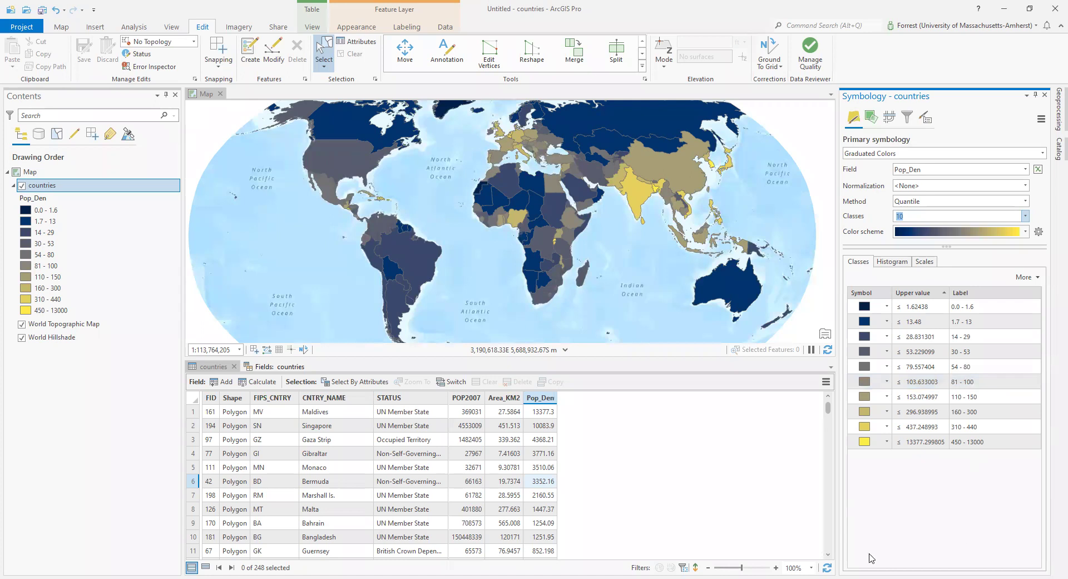
click(294, 522)
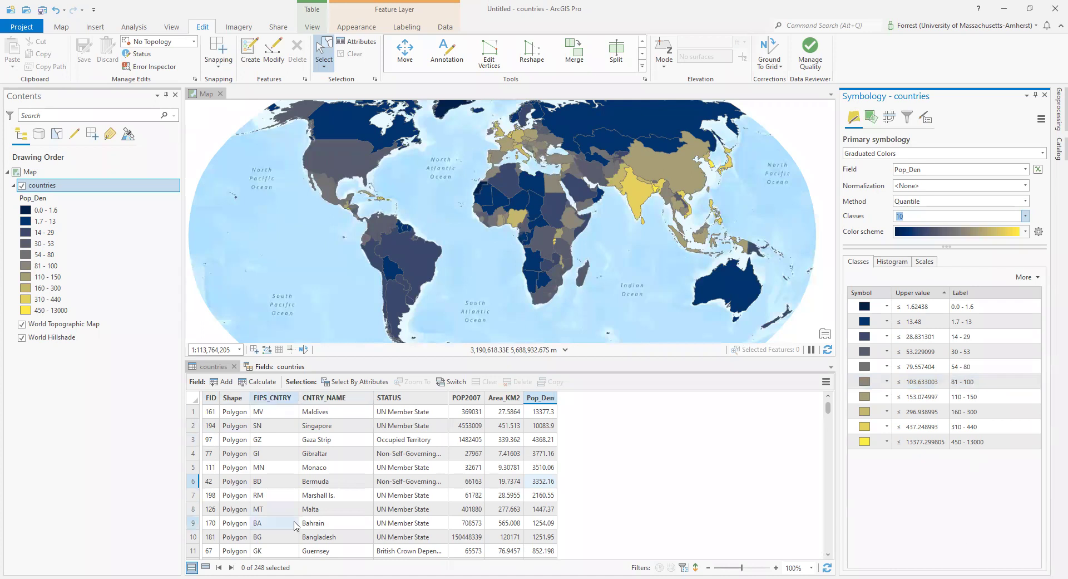